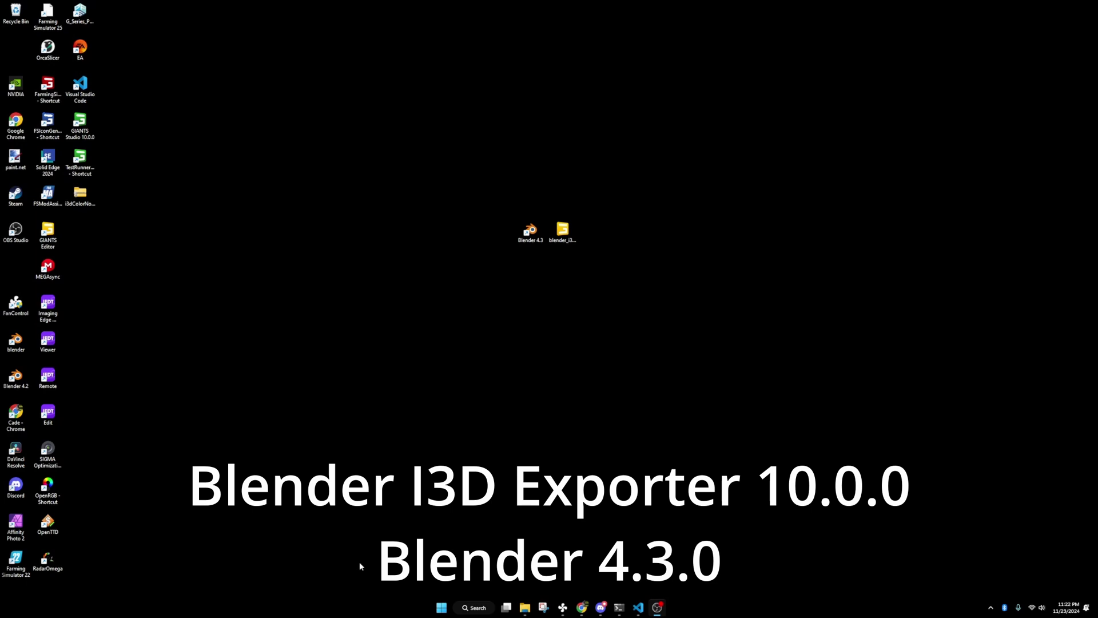
- Save blender_i3d_export_10.0.0_win.exe from the GDN Downloads page, then minimize Chrome
{"action": "mouse_move", "coordinate": [582, 608]}
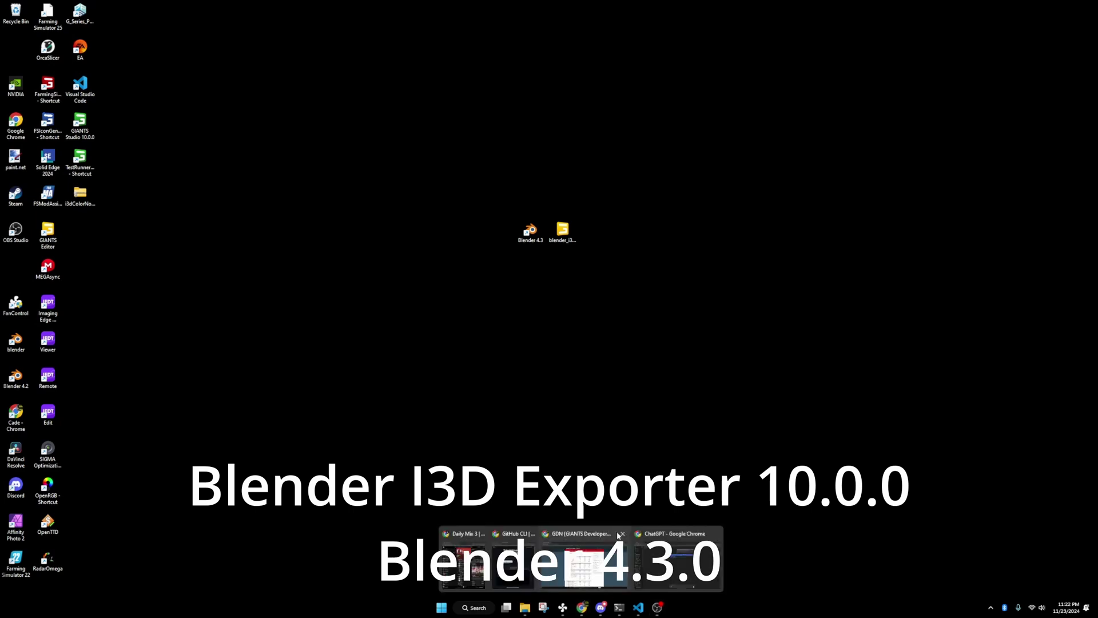
{"action": "left_click", "coordinate": [598, 560]}
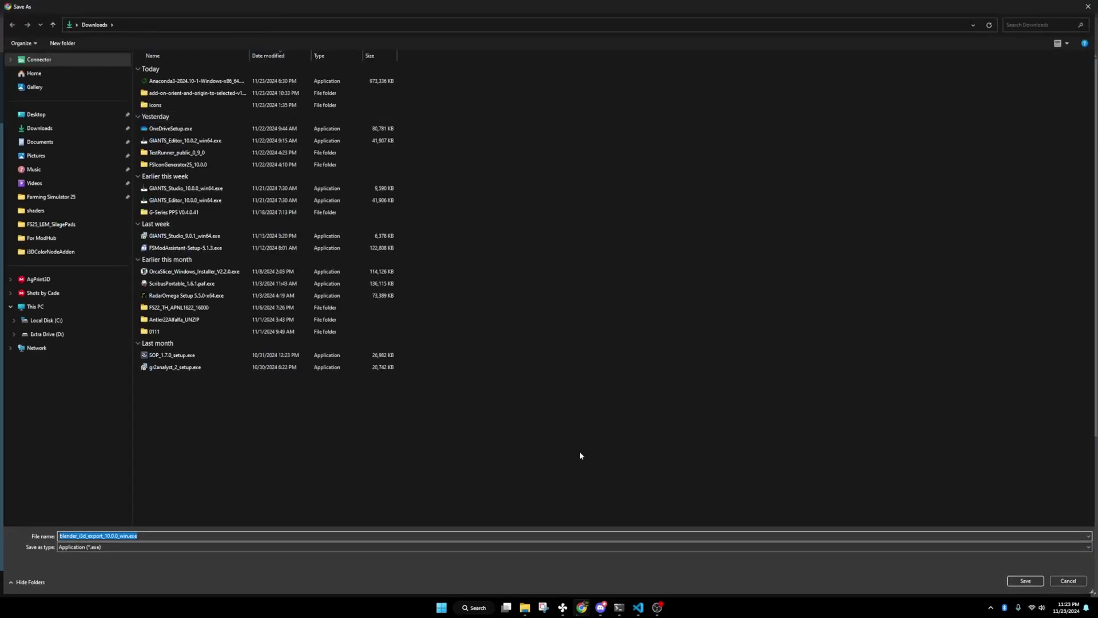
{"action": "left_click", "coordinate": [1025, 581]}
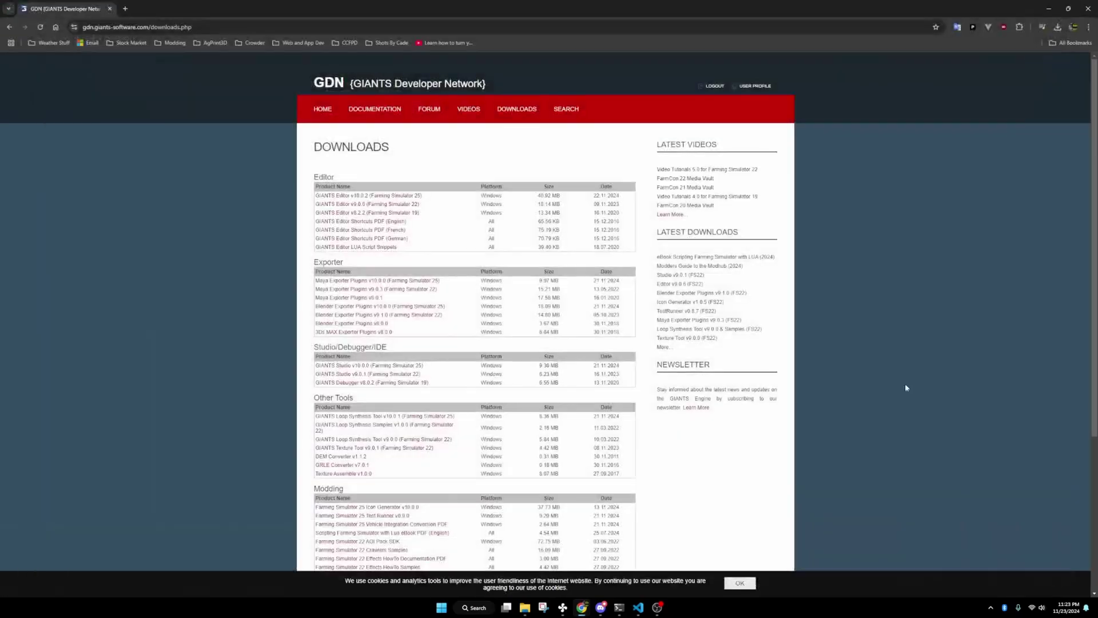
{"action": "left_click", "coordinate": [1048, 8]}
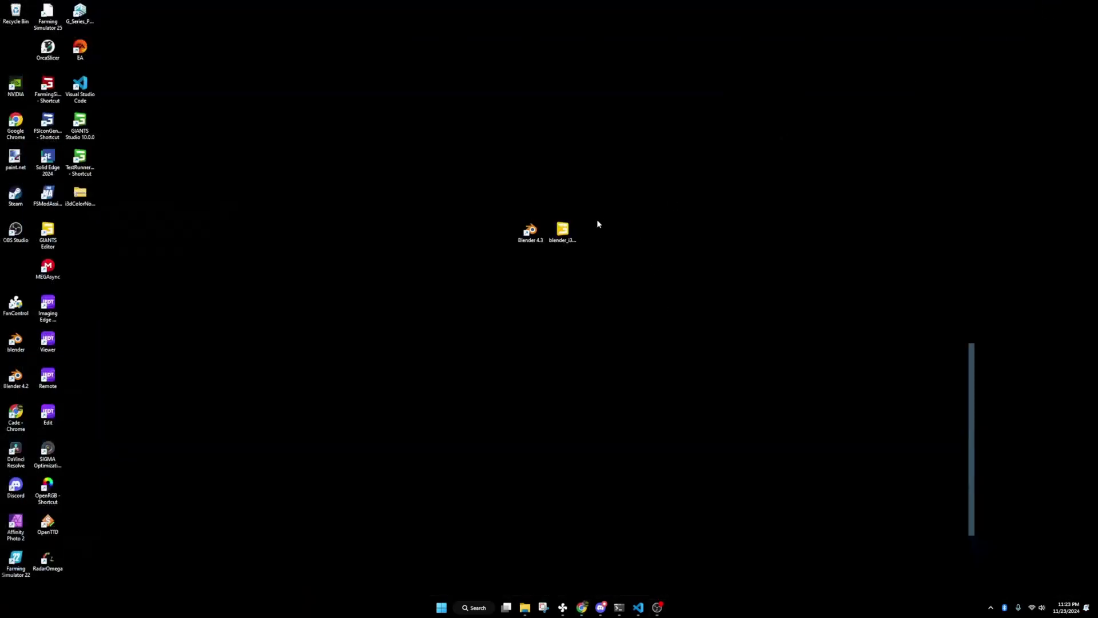
- Place the installer icon beside Blender 4.3 and launch blender_i3d_export_10.0.0_win.exe
{"action": "mouse_move", "coordinate": [569, 244]}
{"action": "left_mouse_down"}
{"action": "mouse_move", "coordinate": [580, 309]}
{"action": "mouse_move", "coordinate": [521, 306]}
{"action": "mouse_move", "coordinate": [530, 309]}
{"action": "mouse_move", "coordinate": [561, 234]}
{"action": "left_mouse_up"}
{"action": "left_click", "coordinate": [595, 186]}
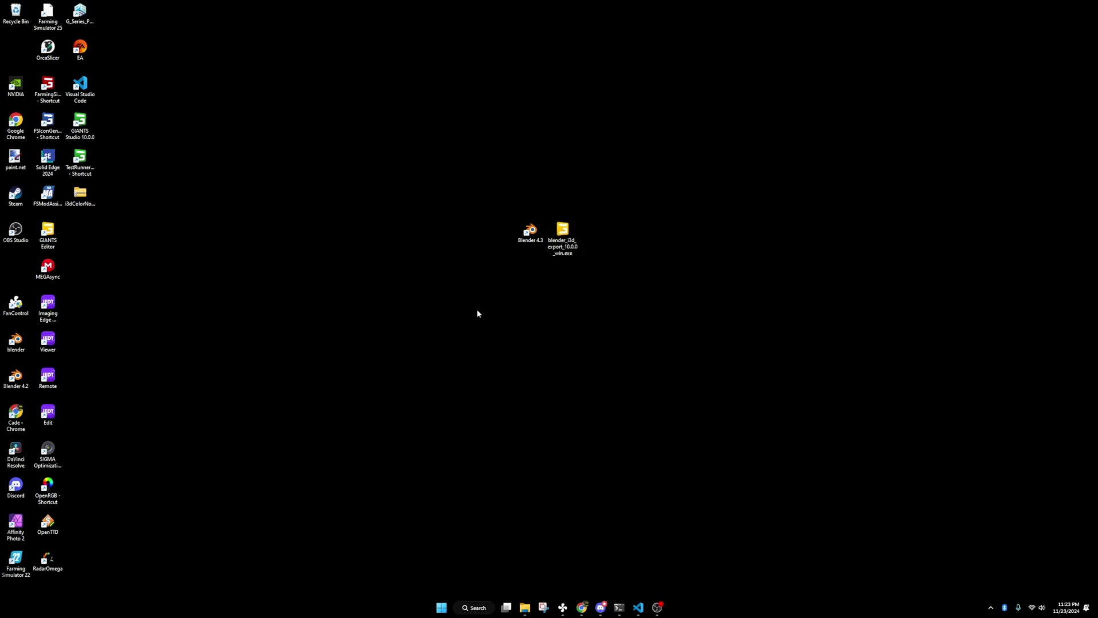
{"action": "left_click_drag", "start_coordinate": [664, 214], "coordinate": [604, 243]}
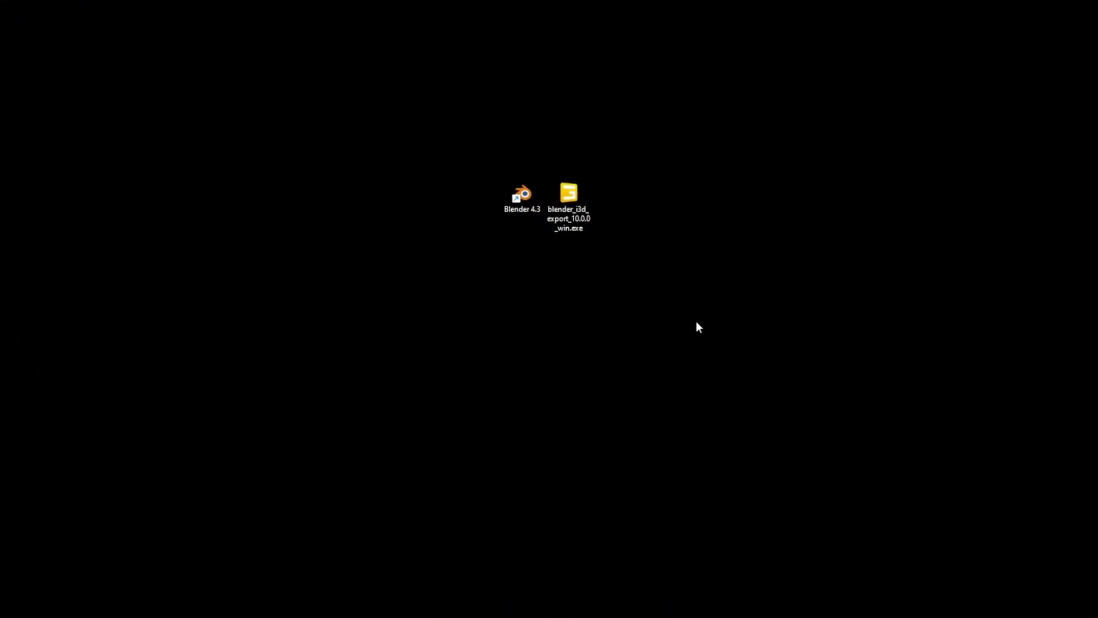
{"action": "double_click", "coordinate": [600, 186]}
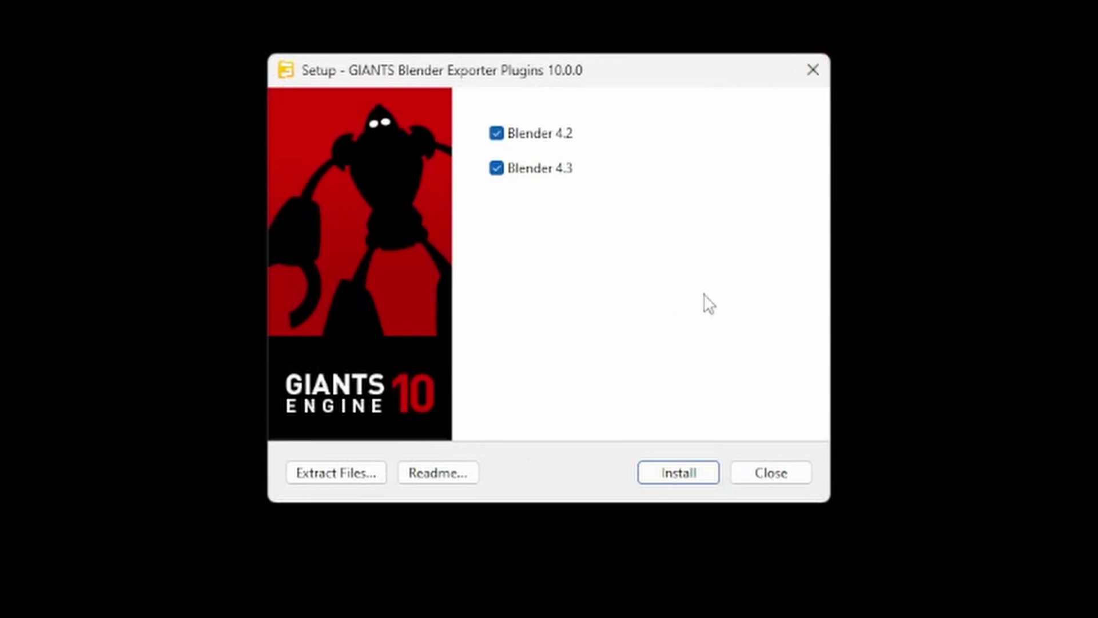
{"action": "mouse_move", "coordinate": [544, 147]}
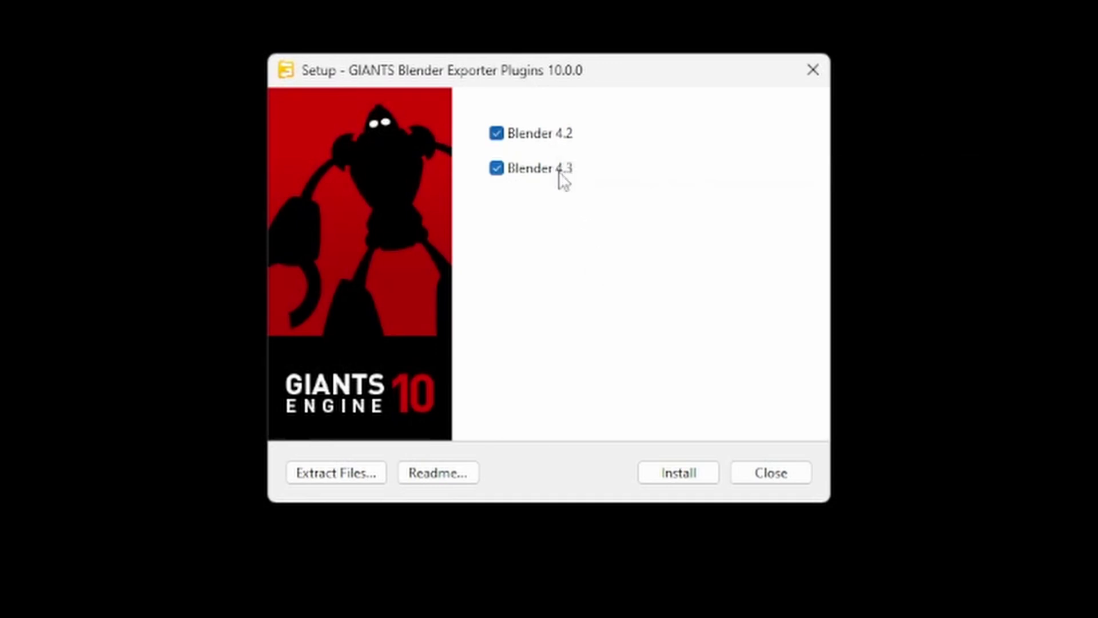
- Install the exporter for Blender 4.3 only, overwriting the existing plugin, and close the installer
{"action": "left_click", "coordinate": [503, 138]}
{"action": "left_click", "coordinate": [688, 474]}
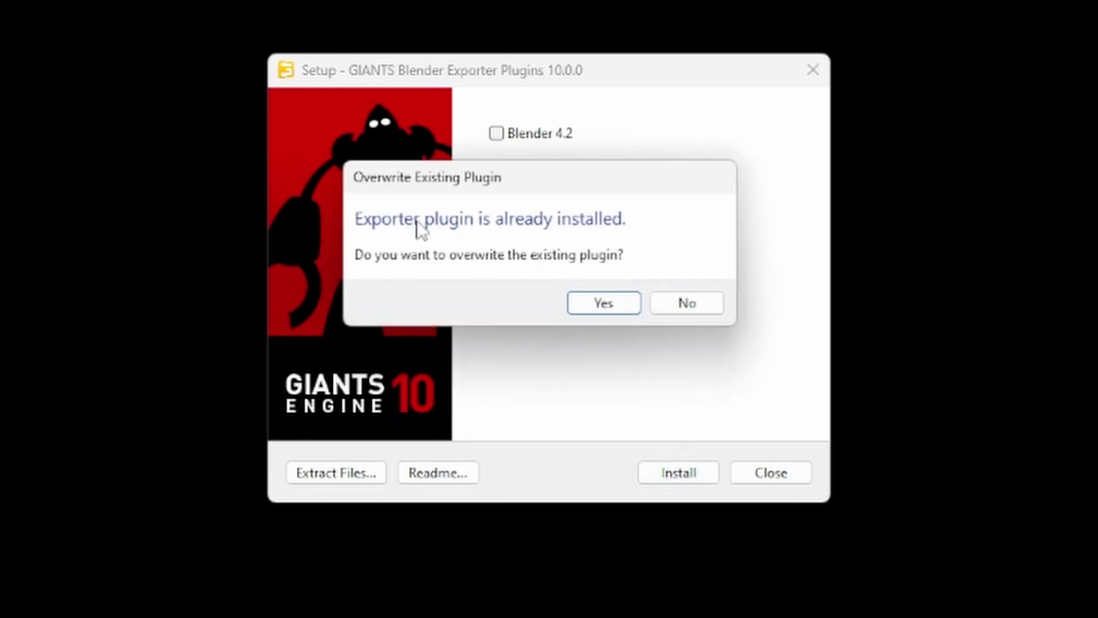
{"action": "left_click", "coordinate": [596, 304]}
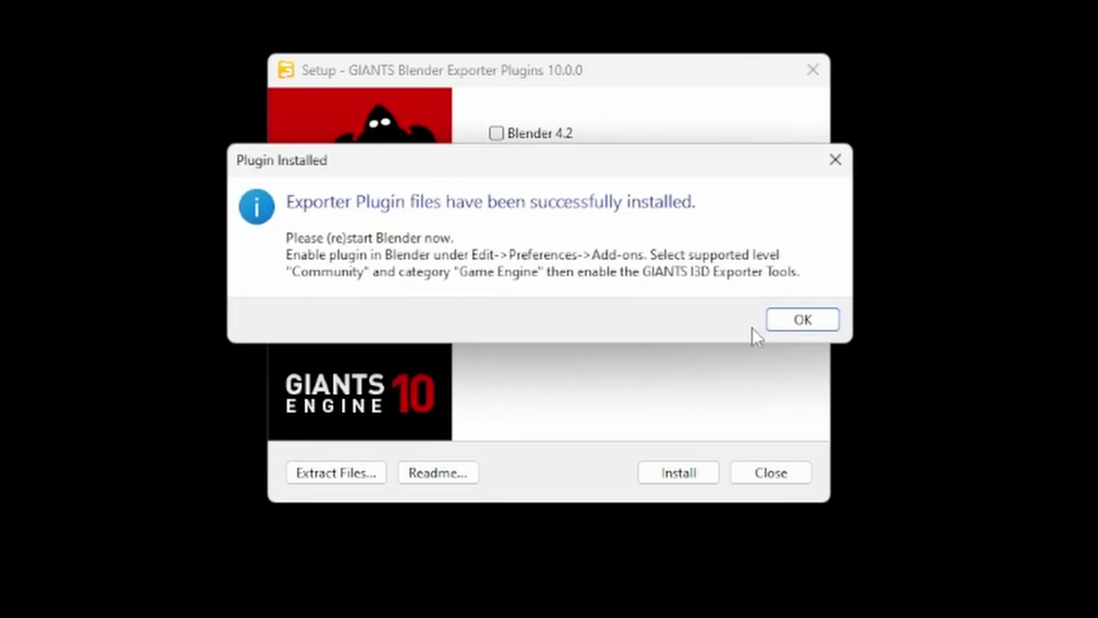
{"action": "left_click", "coordinate": [796, 319]}
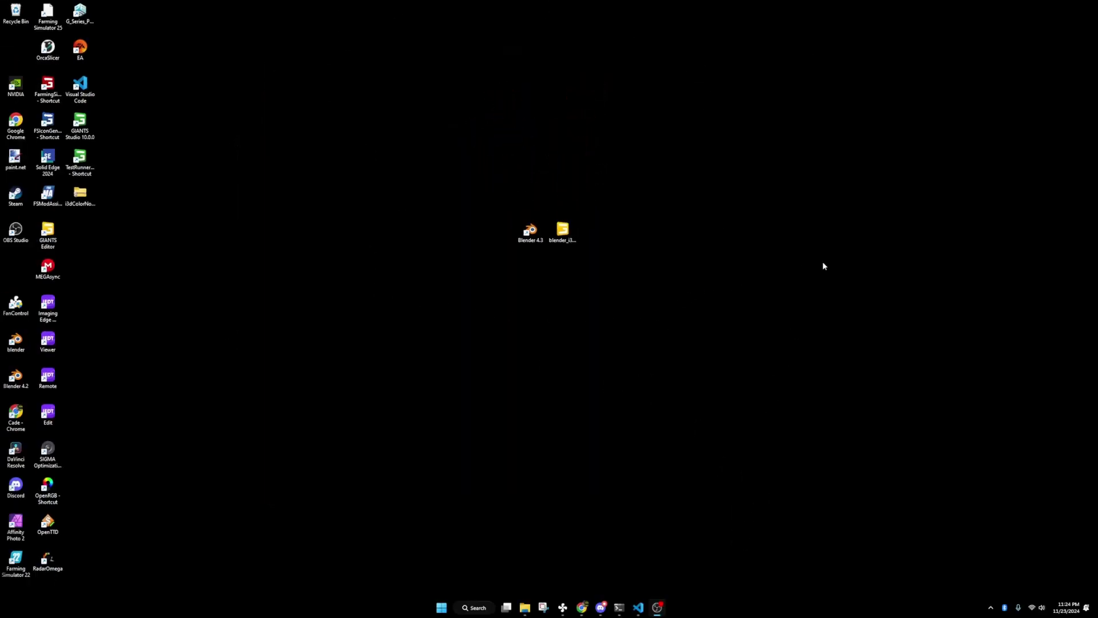
- Launch Blender 4.3, dismiss the splash screen, and orbit and zoom toward the default cube
{"action": "double_click", "coordinate": [530, 231]}
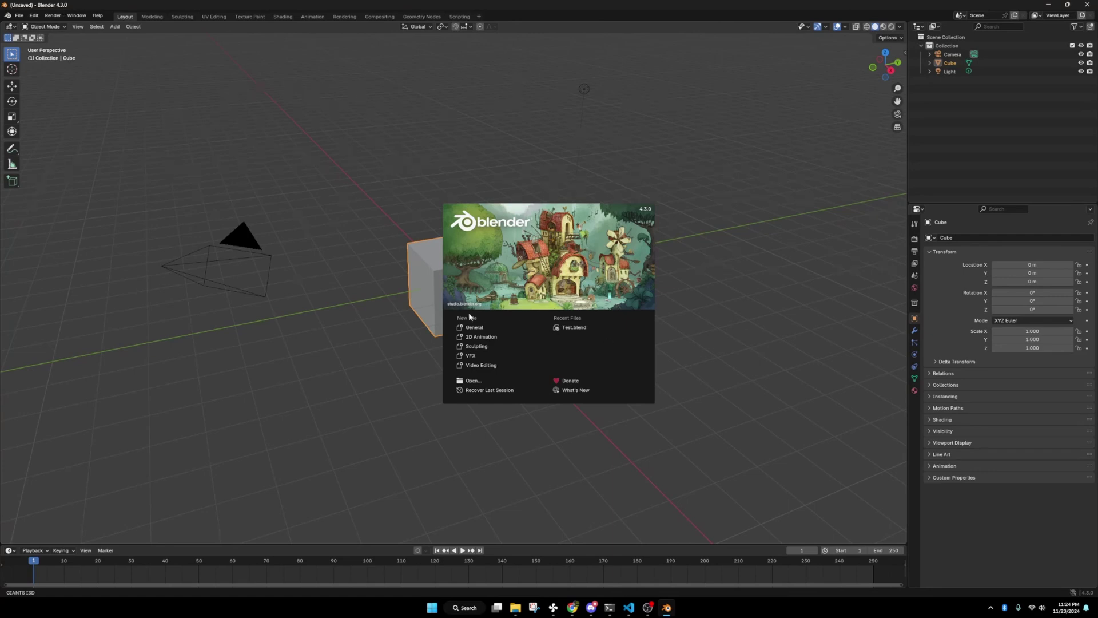
{"action": "left_click", "coordinate": [475, 328]}
{"action": "middle_click_drag", "start_coordinate": [597, 283], "coordinate": [468, 269]}
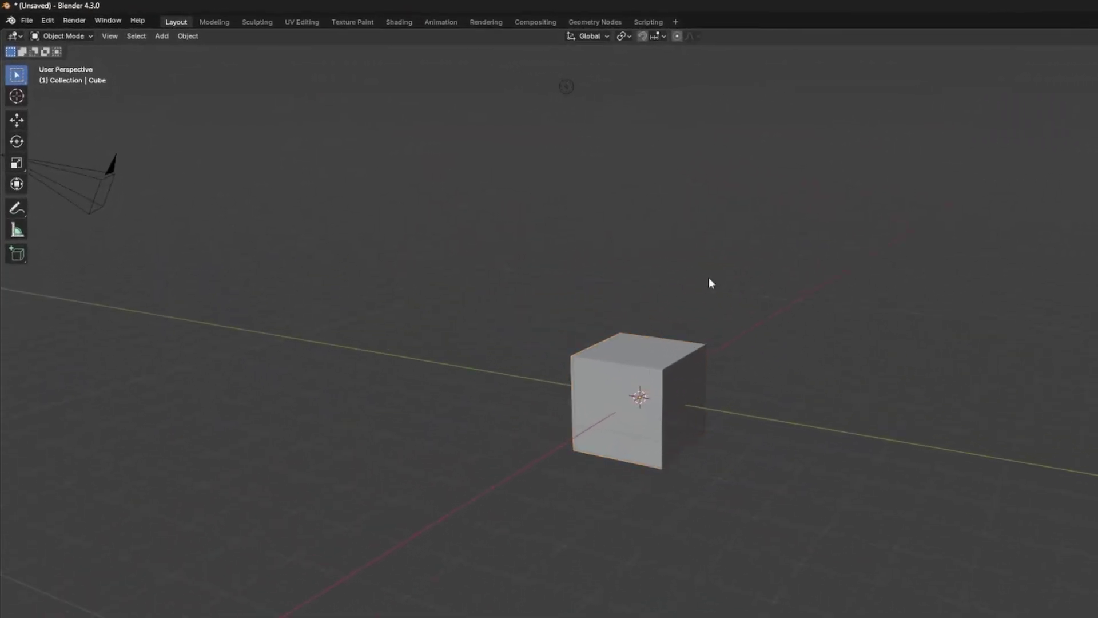
{"action": "scroll", "coordinate": [709, 283], "scroll_direction": "up", "scroll_amount": 5}
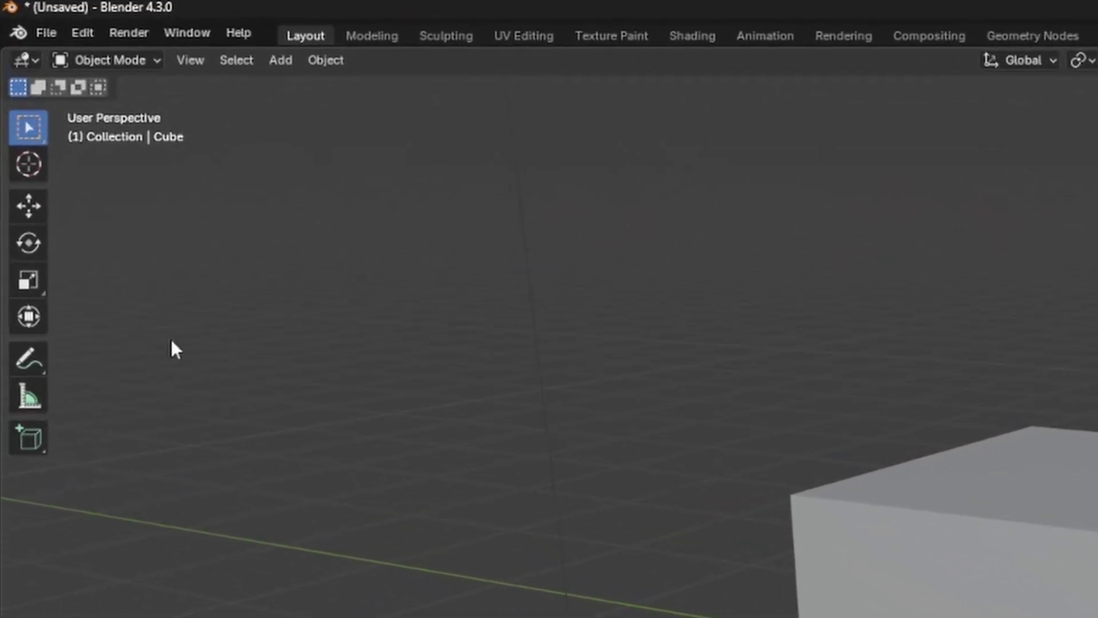
{"action": "left_click", "coordinate": [82, 32]}
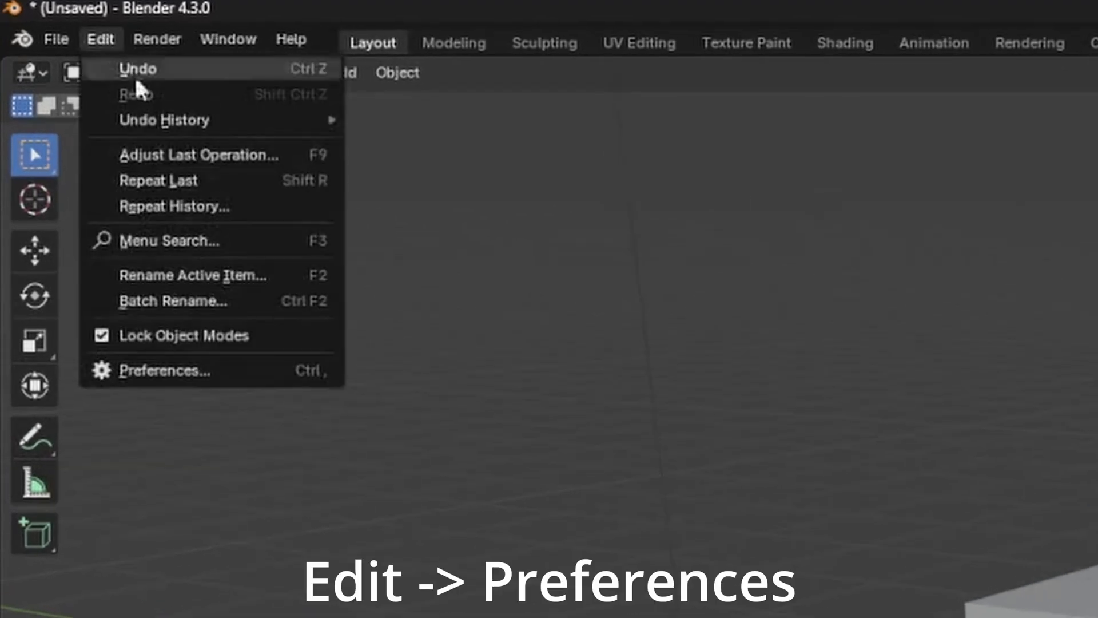
- Search the add-ons for 'I3d' and make sure GIANTS I3D Exporter Tools is enabled
{"action": "left_click", "coordinate": [187, 369]}
{"action": "left_click", "coordinate": [395, 57]}
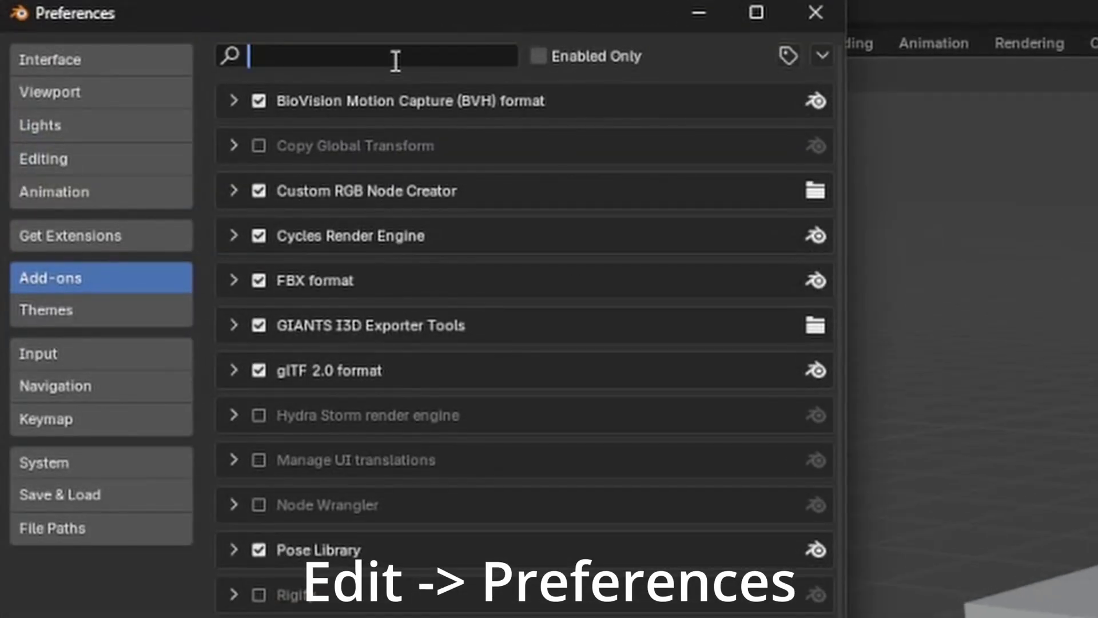
{"action": "type", "text": "I3d"}
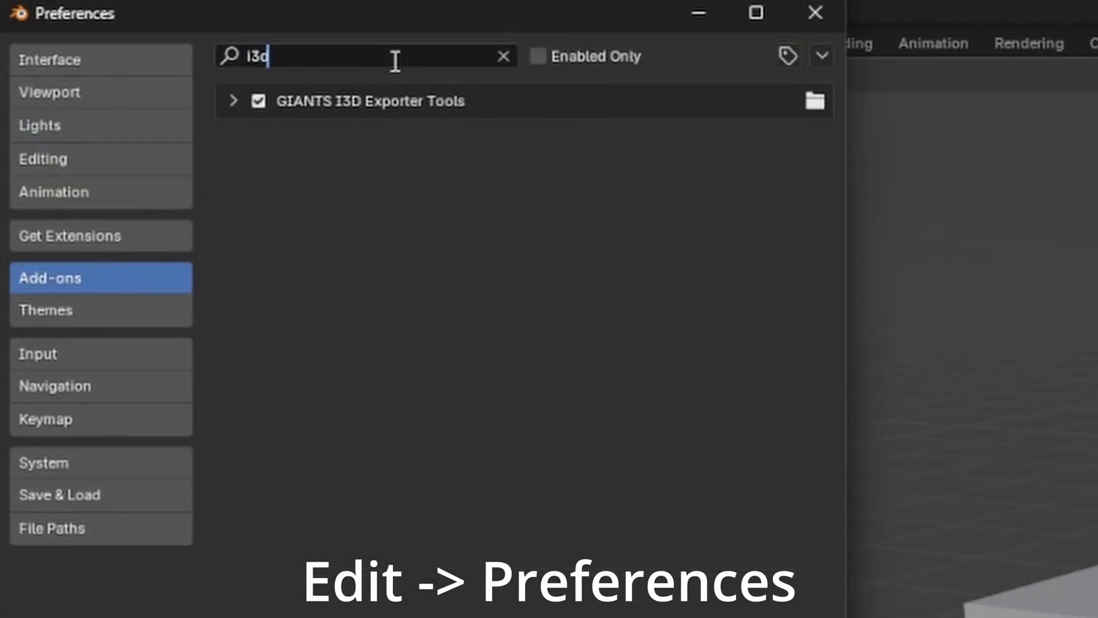
{"action": "key", "text": "Return"}
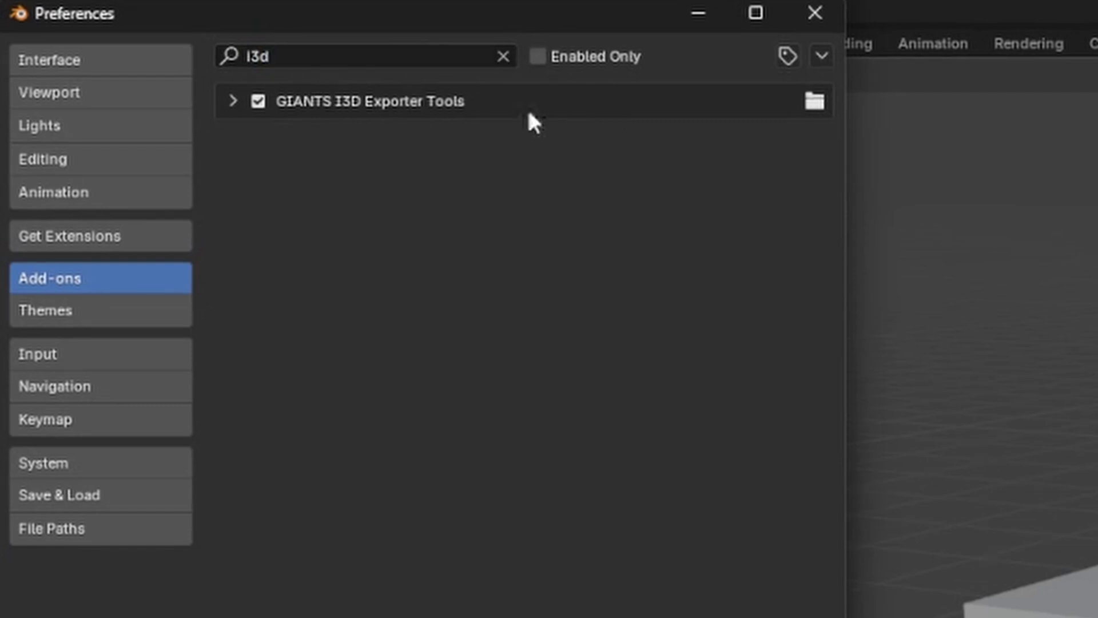
{"action": "left_click", "coordinate": [274, 106]}
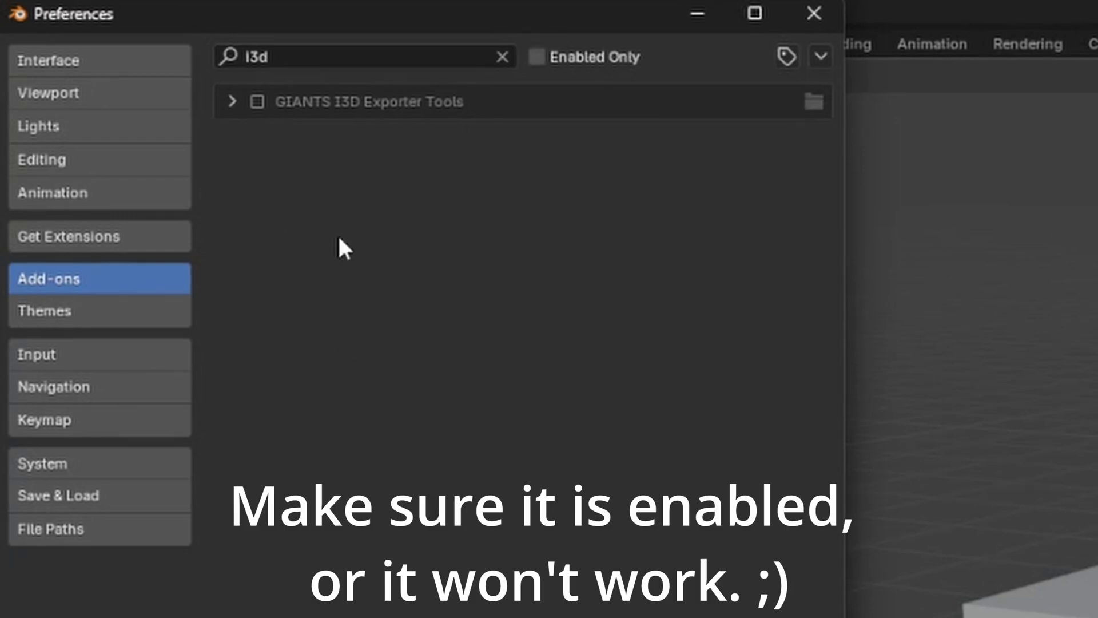
{"action": "left_click", "coordinate": [257, 103]}
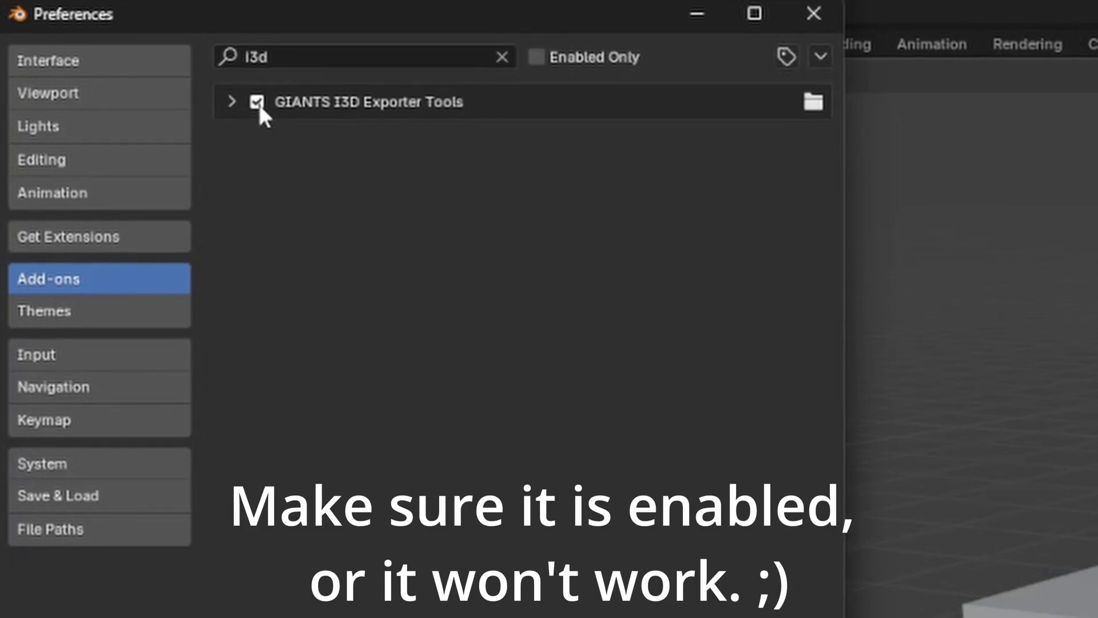
{"action": "left_click", "coordinate": [224, 105]}
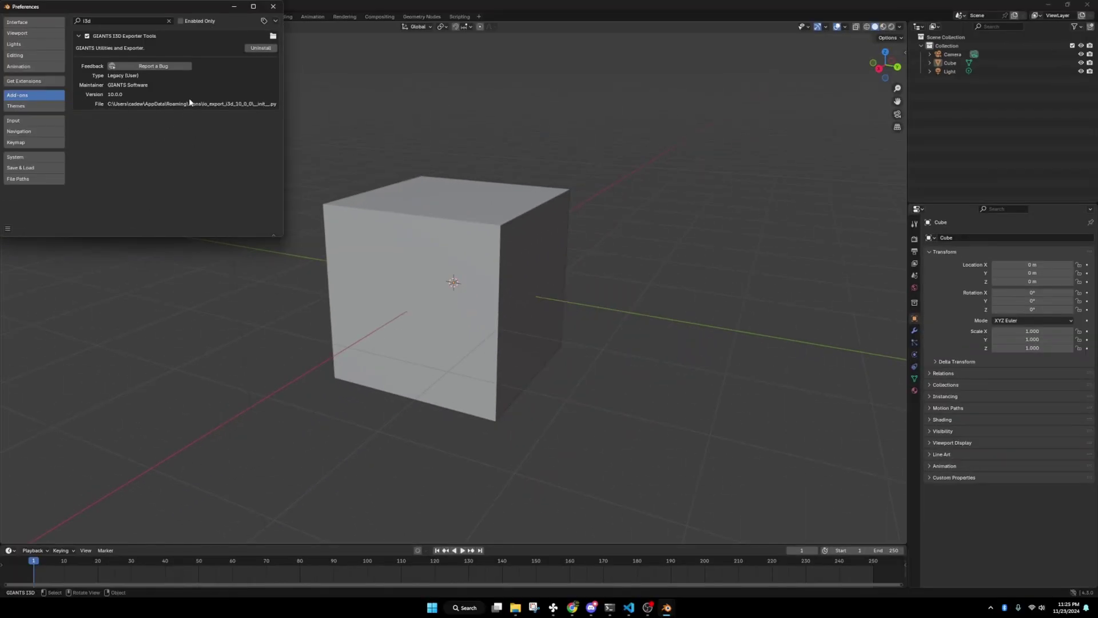
- Save the preferences from the hamburger menu and close the Preferences window
{"action": "left_click", "coordinate": [354, 129]}
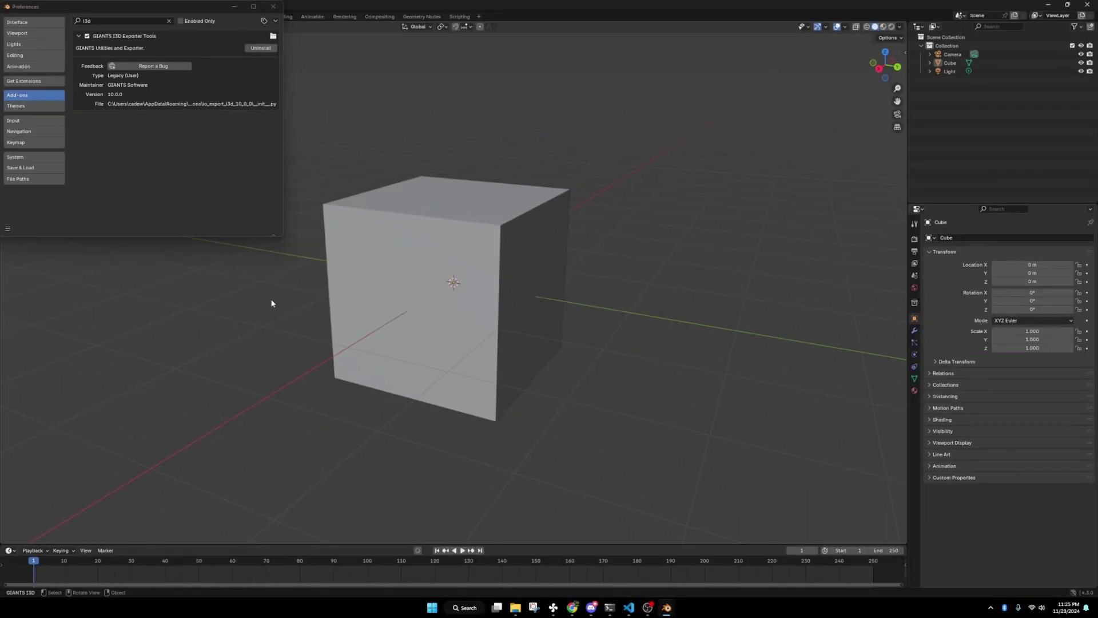
{"action": "left_click", "coordinate": [200, 169]}
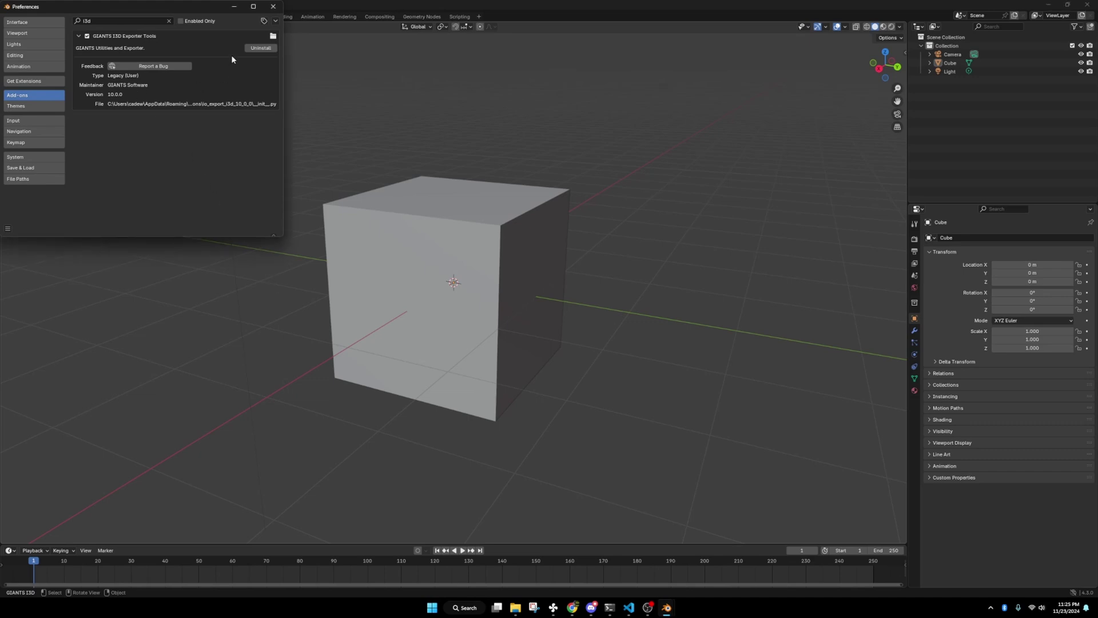
{"action": "left_click", "coordinate": [7, 229]}
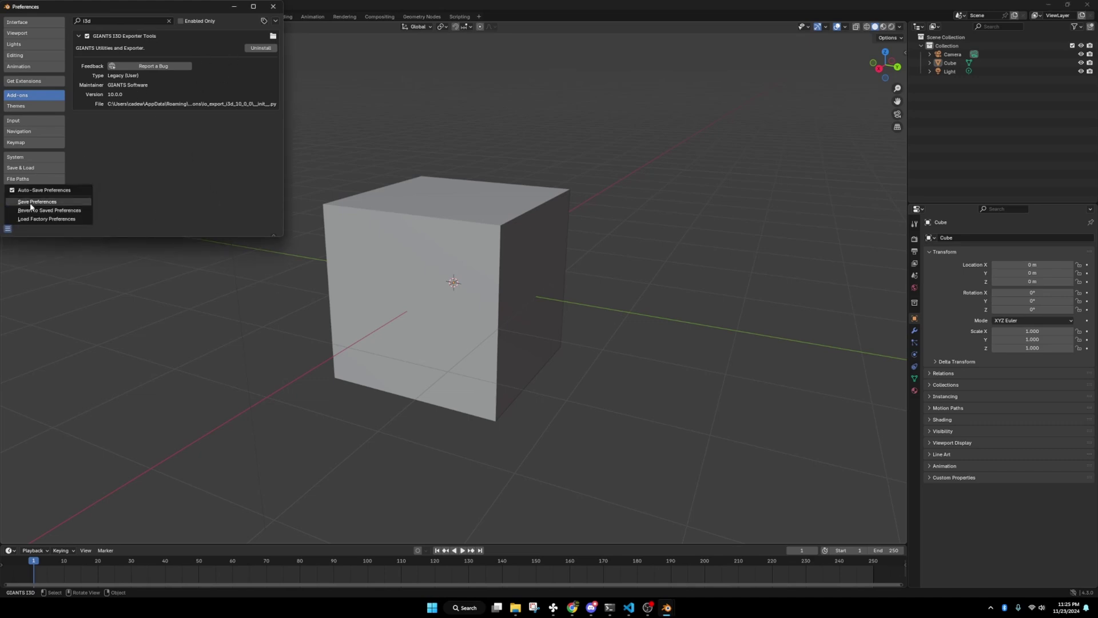
{"action": "left_click", "coordinate": [30, 204]}
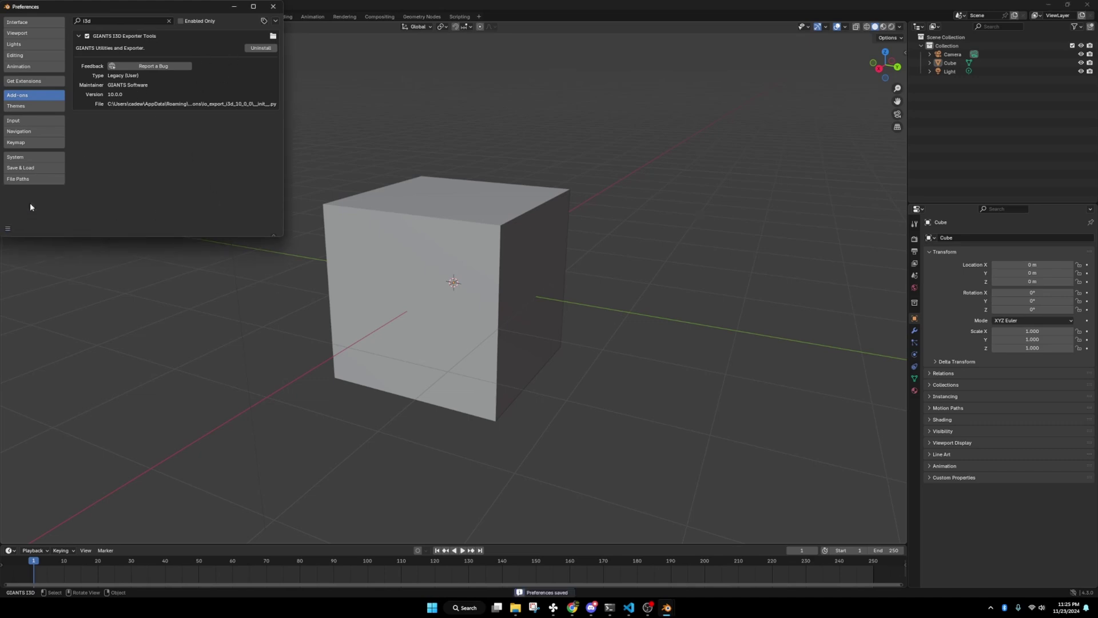
{"action": "left_click", "coordinate": [273, 9]}
- Show the sidebar on the GIANTS I3D Exporter tab and widen it so labels fit
{"action": "middle_click_drag", "start_coordinate": [513, 218], "coordinate": [568, 208]}
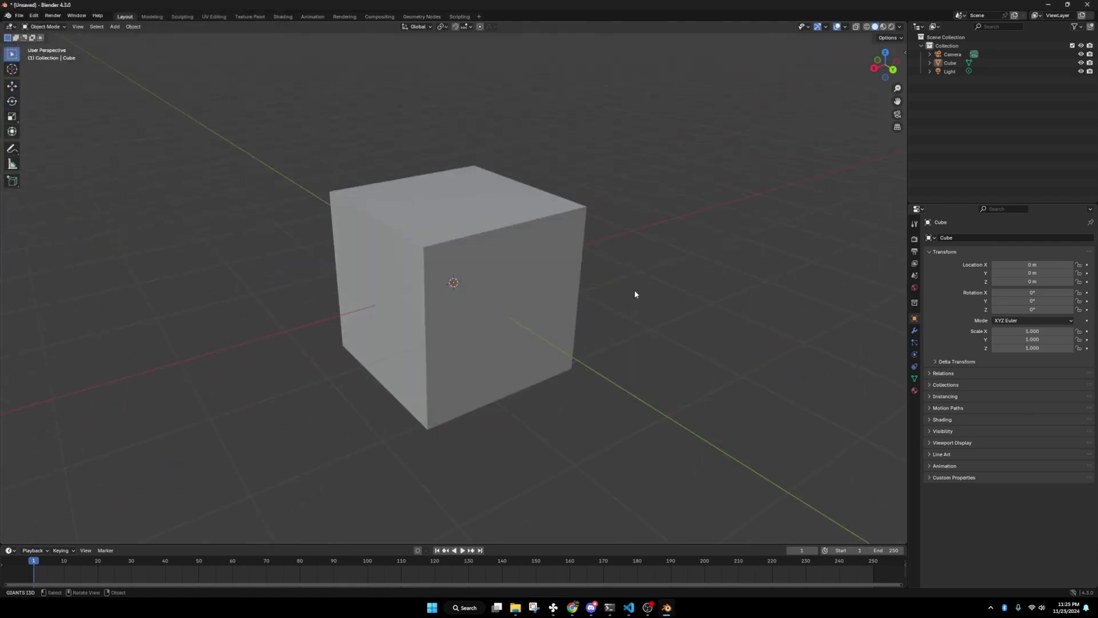
{"action": "key", "text": "n"}
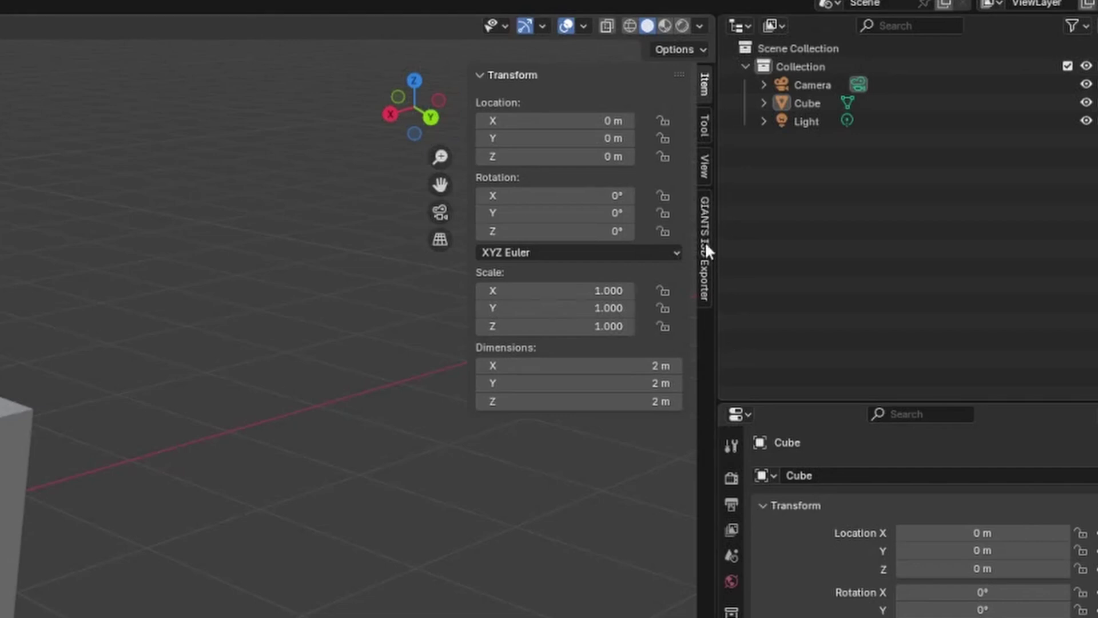
{"action": "left_click", "coordinate": [705, 266]}
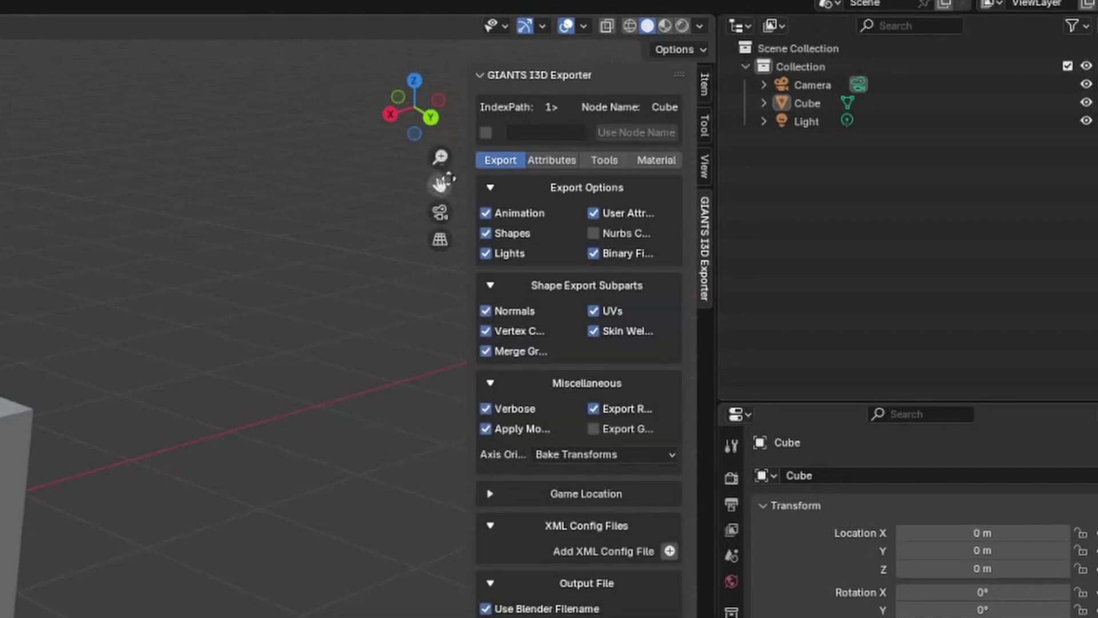
{"action": "left_click_drag", "start_coordinate": [469, 168], "coordinate": [412, 166]}
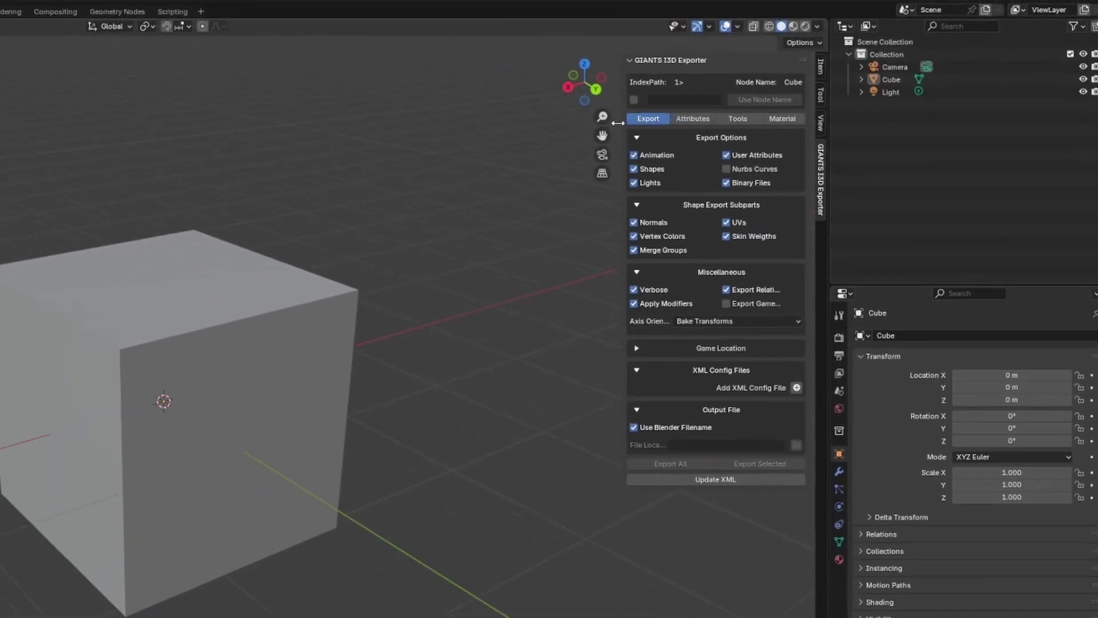
{"action": "left_click_drag", "start_coordinate": [618, 123], "coordinate": [438, 123]}
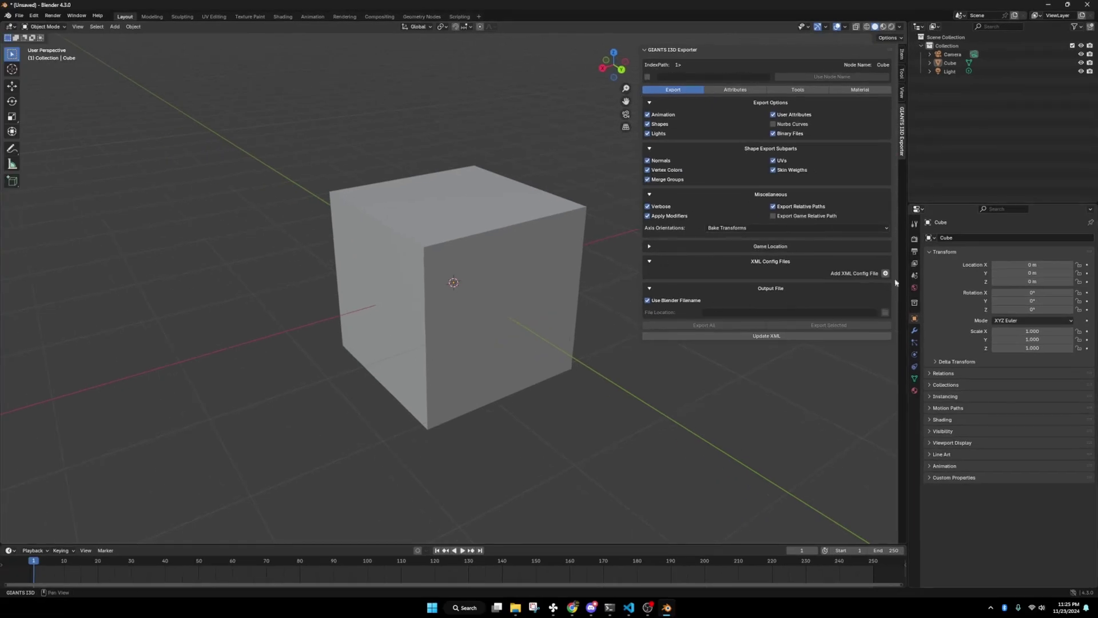
- Point Game Location to the Farming Simulator 25 folder in Steam's common directory
{"action": "left_click", "coordinate": [650, 247]}
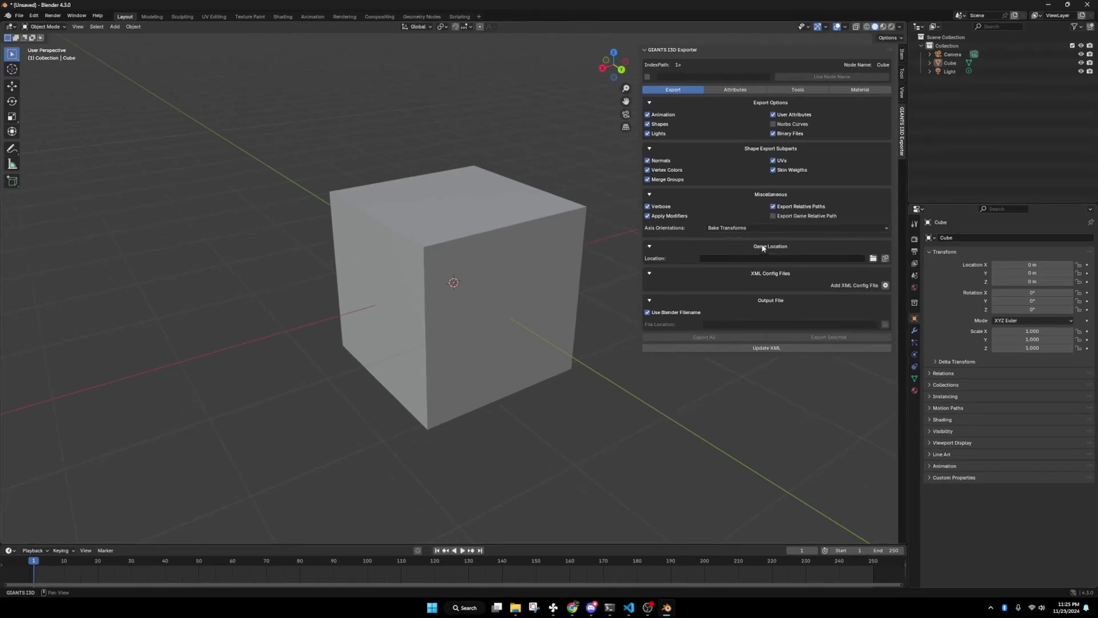
{"action": "left_click", "coordinate": [873, 258]}
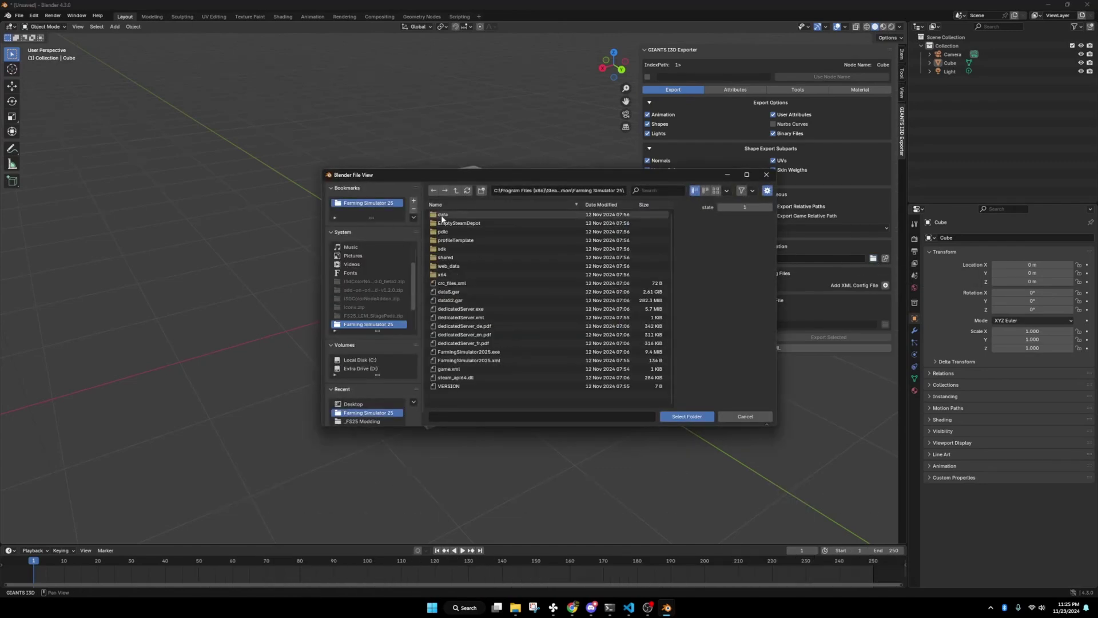
{"action": "left_click", "coordinate": [699, 416]}
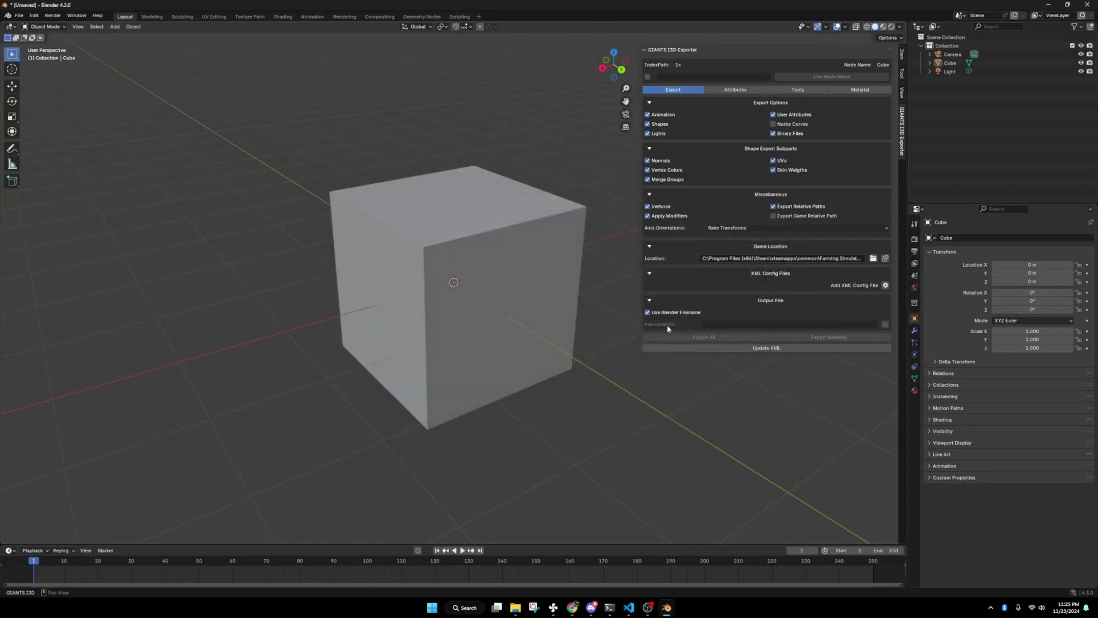
- Turn off Use Blender Filename and set the output file to 'TextCube.i3d' on the Desktop
{"action": "left_click", "coordinate": [648, 313]}
{"action": "left_click", "coordinate": [722, 325]}
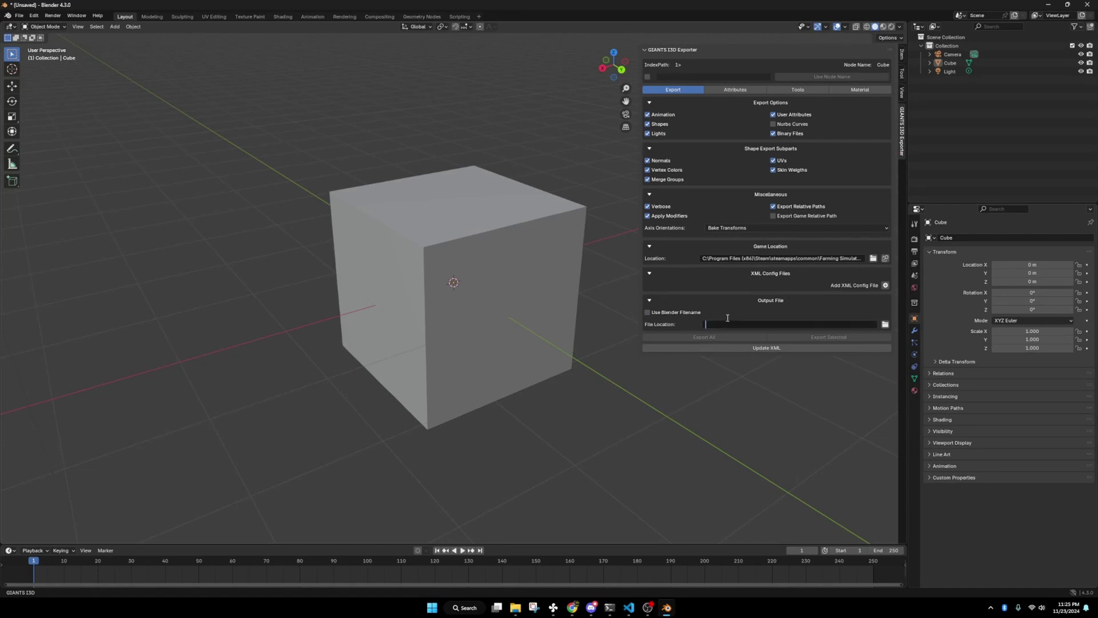
{"action": "type", "text": "Tex"}
{"action": "type", "text": "tCube"}
{"action": "type", "text": ".i3d"}
{"action": "key", "text": "Return"}
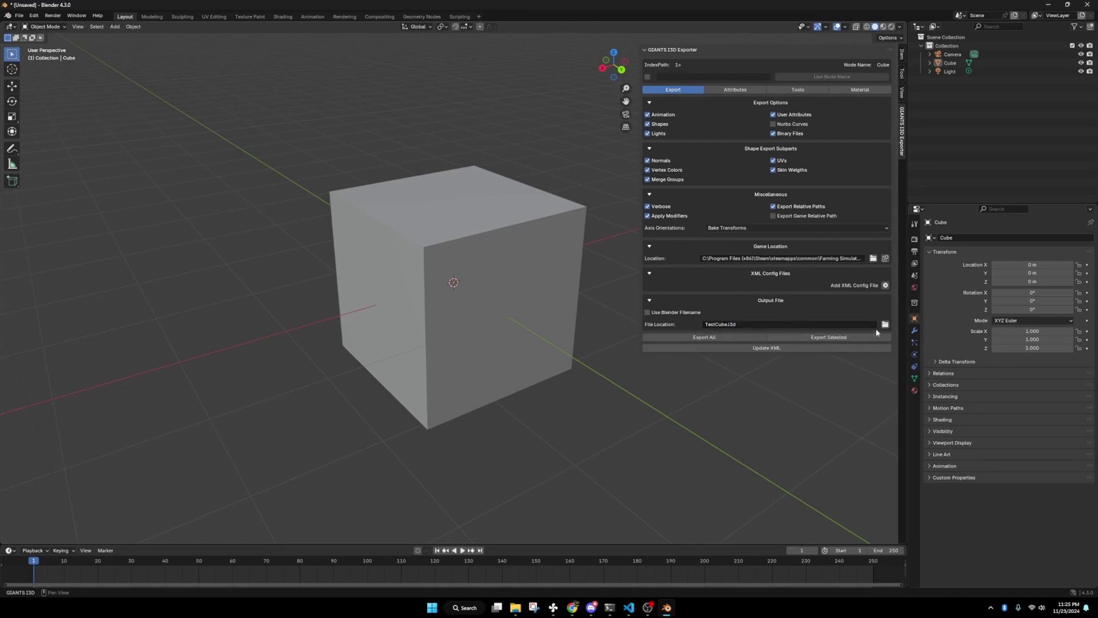
{"action": "left_click", "coordinate": [885, 323]}
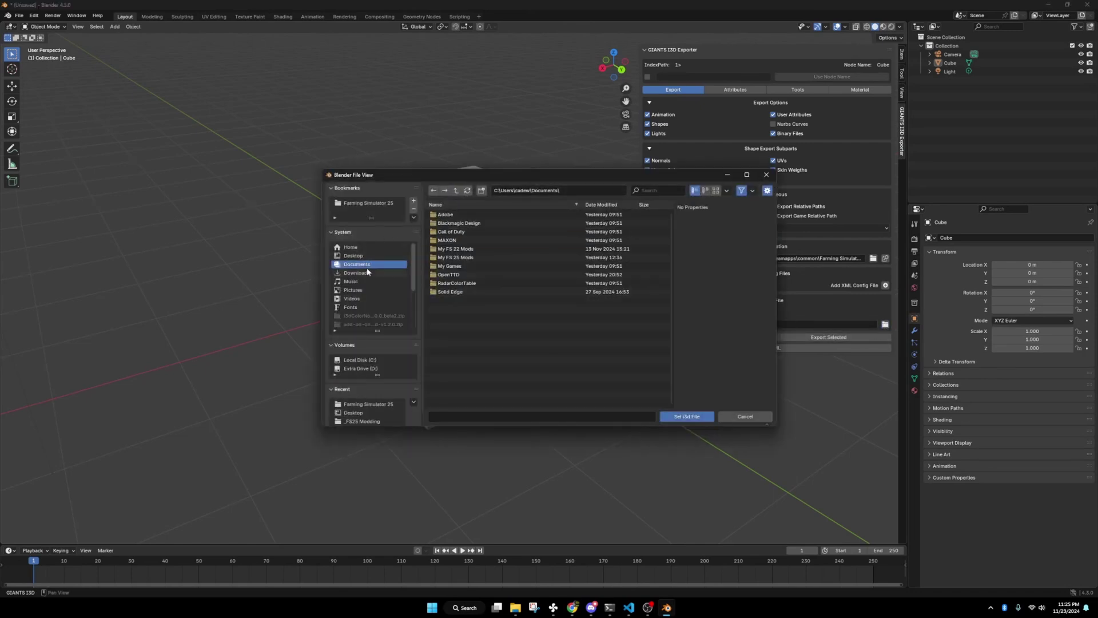
{"action": "left_click", "coordinate": [351, 255]}
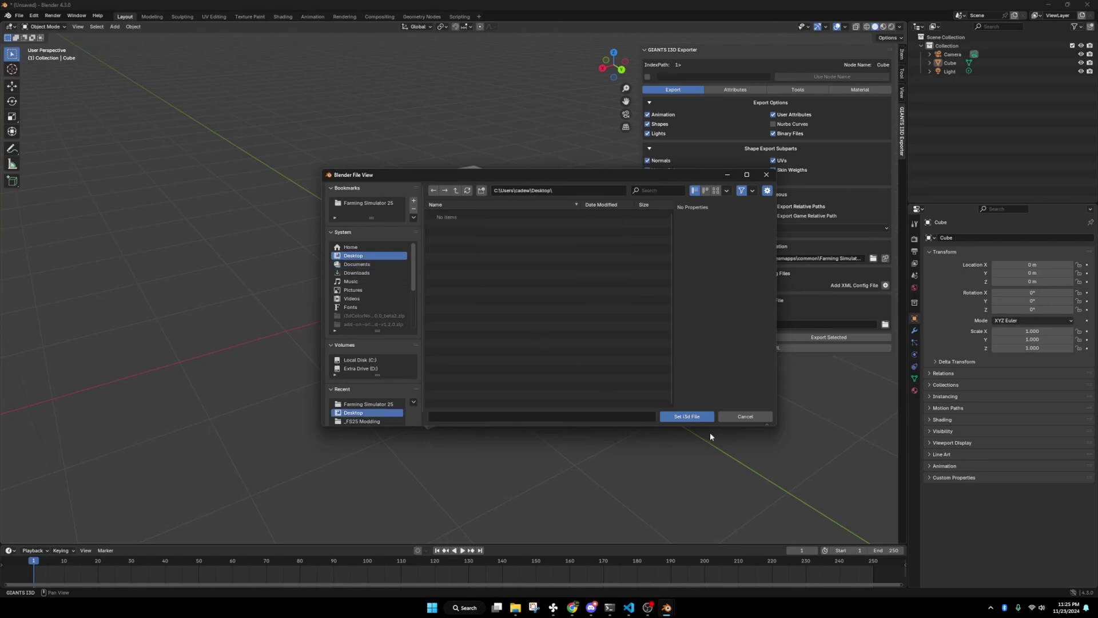
{"action": "left_click", "coordinate": [705, 417]}
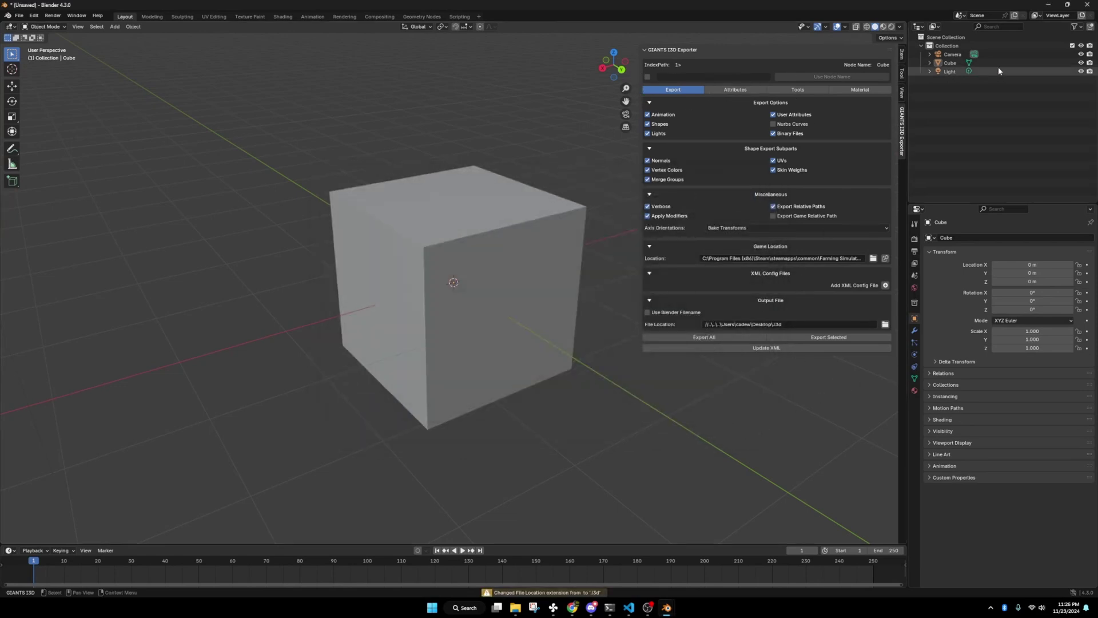
- Look through the exporter's Attributes and Tools tabs, ending on the Material tab
{"action": "left_click", "coordinate": [738, 90]}
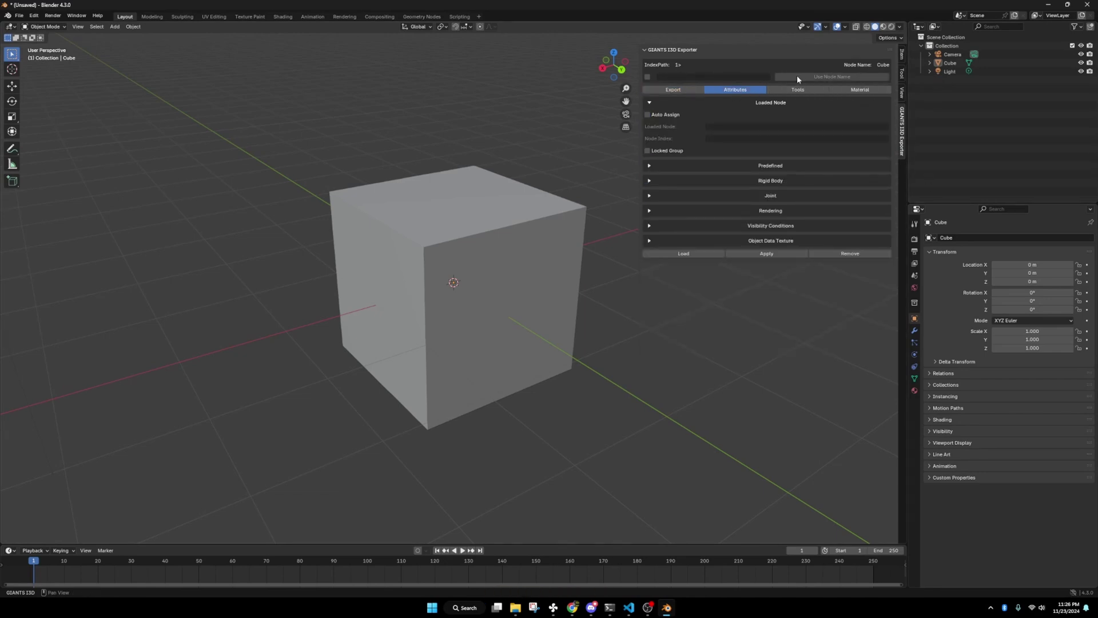
{"action": "left_click", "coordinate": [797, 89]}
{"action": "left_click", "coordinate": [852, 92]}
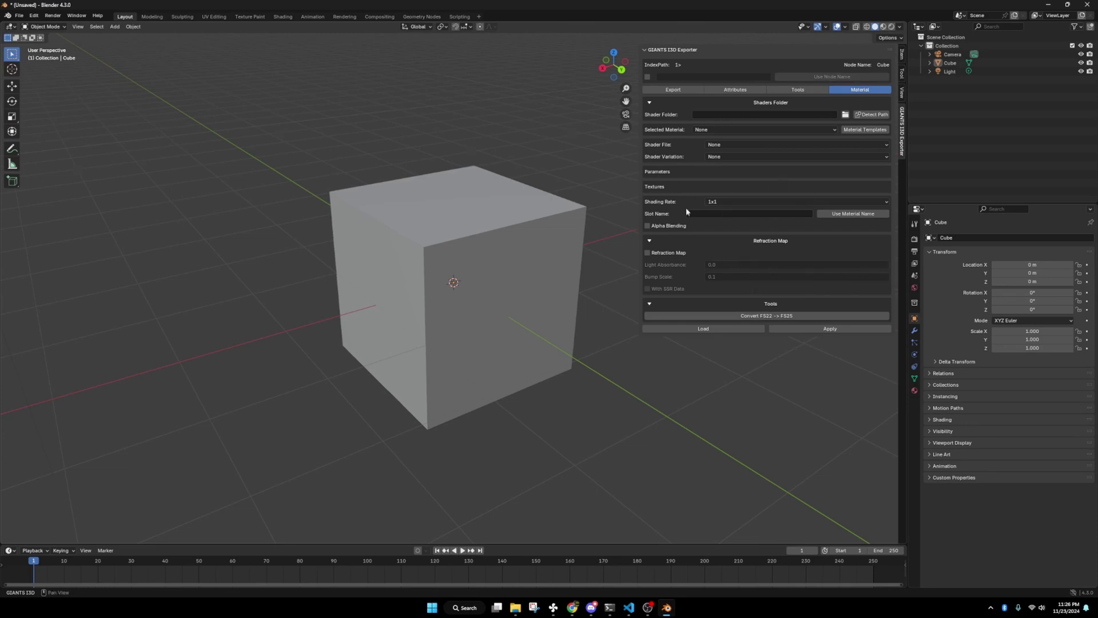
- Detect the shader path and assign vehicleShader.xml to the cube's material 'Material'
{"action": "left_click", "coordinate": [866, 117]}
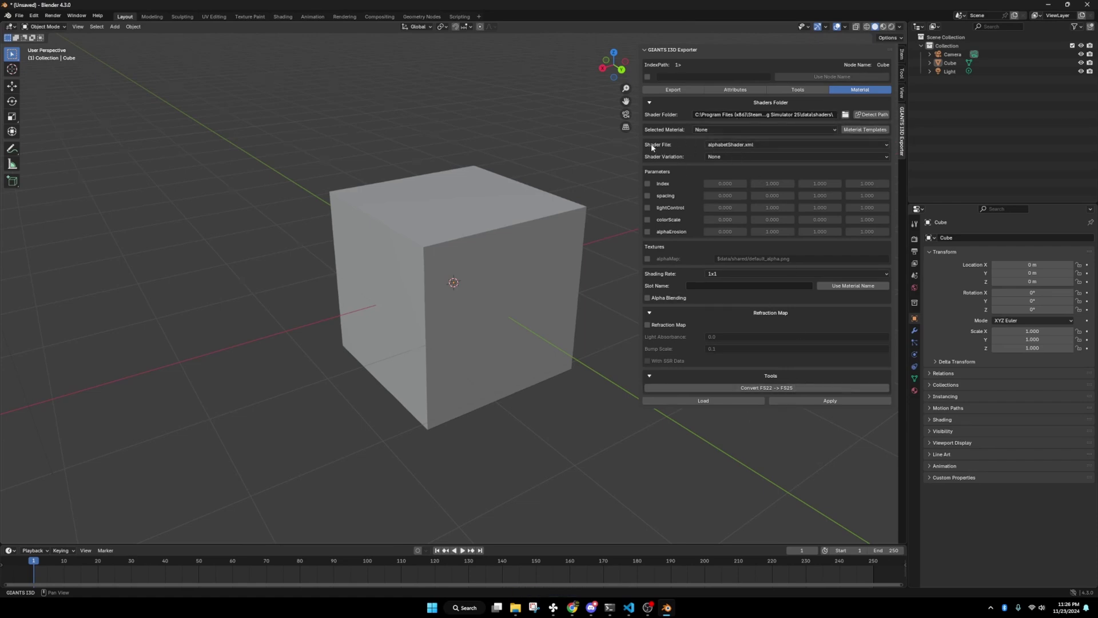
{"action": "left_click", "coordinate": [916, 392]}
{"action": "left_click", "coordinate": [723, 129]}
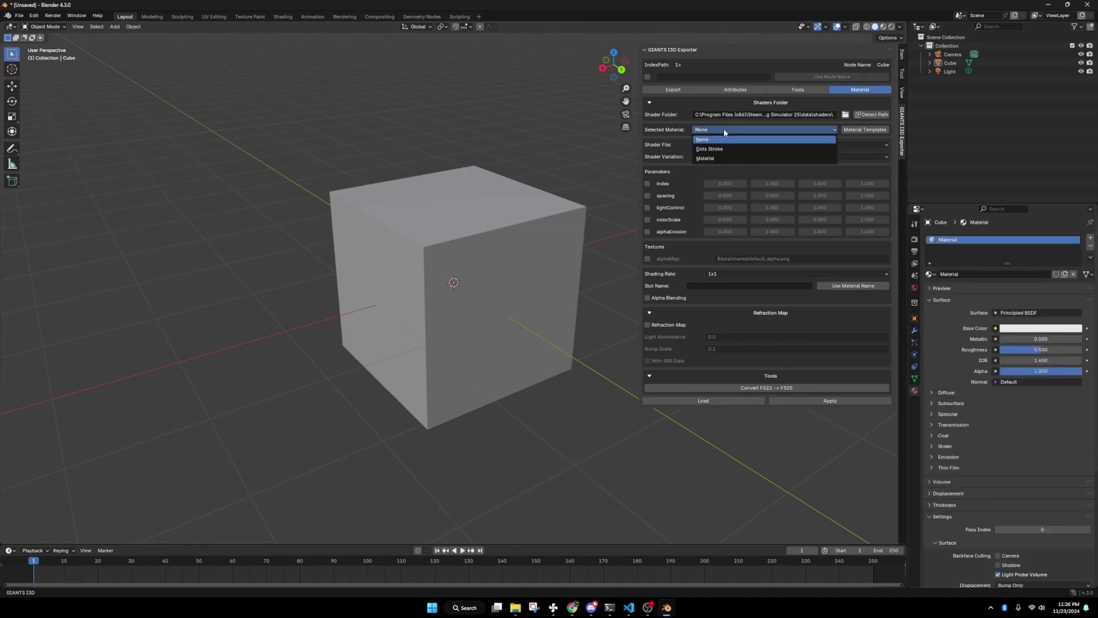
{"action": "left_click", "coordinate": [753, 155]}
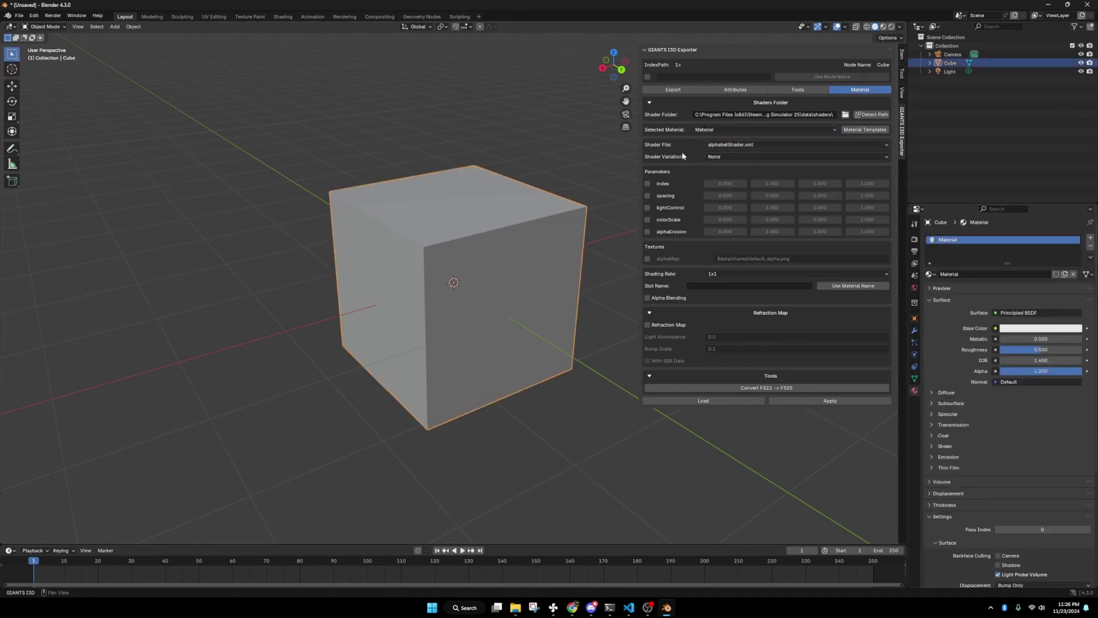
{"action": "left_click", "coordinate": [752, 146]}
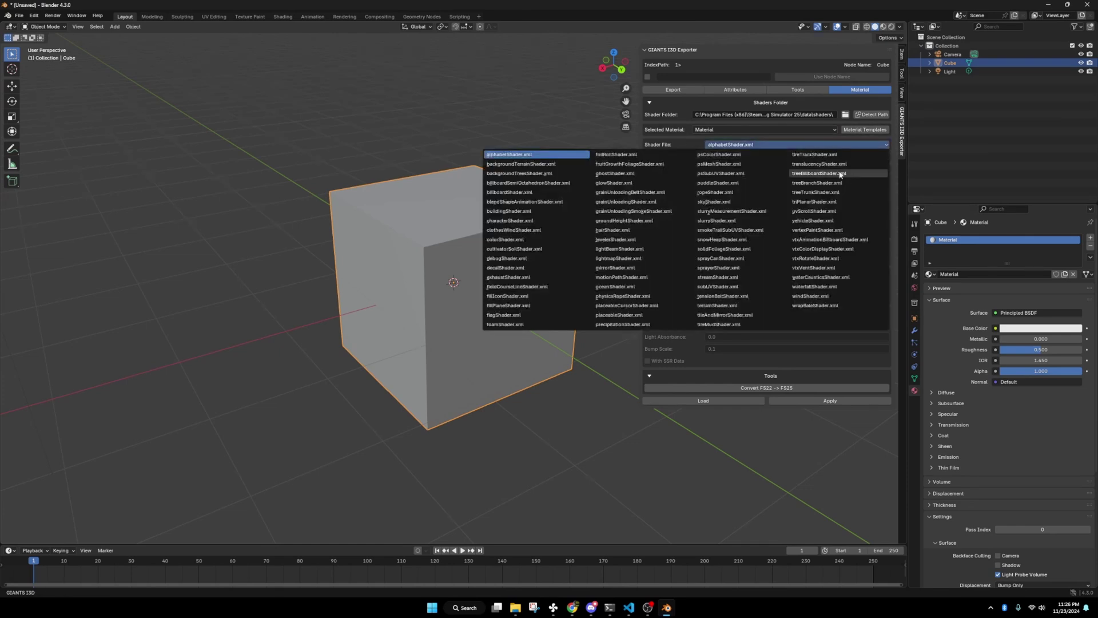
{"action": "left_click", "coordinate": [813, 221]}
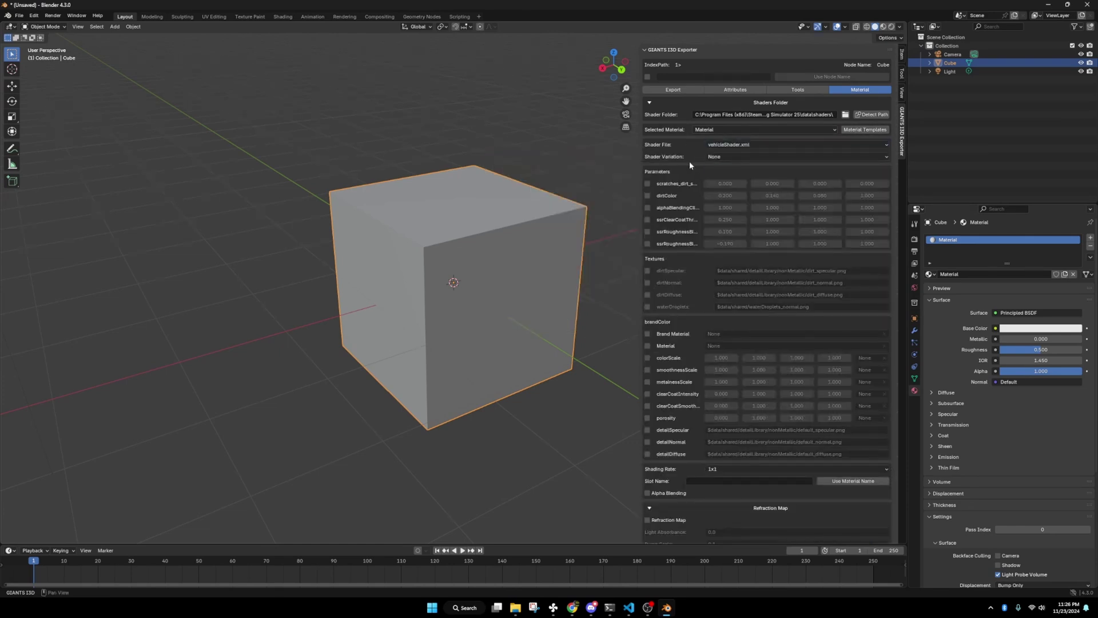
{"action": "scroll", "coordinate": [686, 343], "scroll_direction": "down", "scroll_amount": 3}
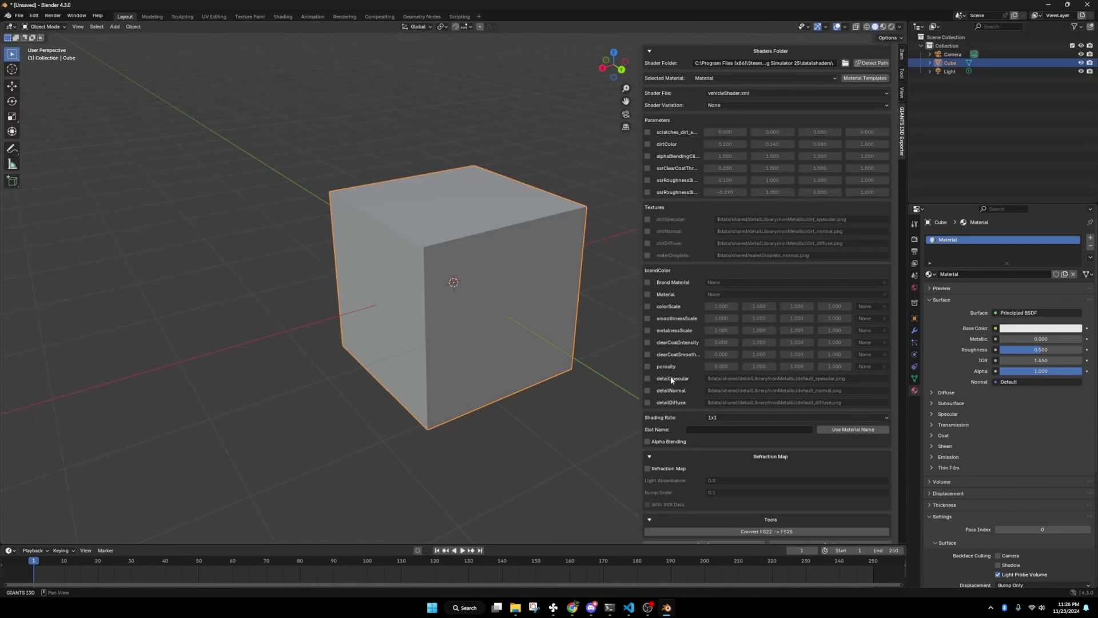
{"action": "scroll", "coordinate": [672, 381], "scroll_direction": "up", "scroll_amount": 3}
- Apply the goldScratched template from the GIANTS material library to the cube
{"action": "left_click", "coordinate": [865, 130]}
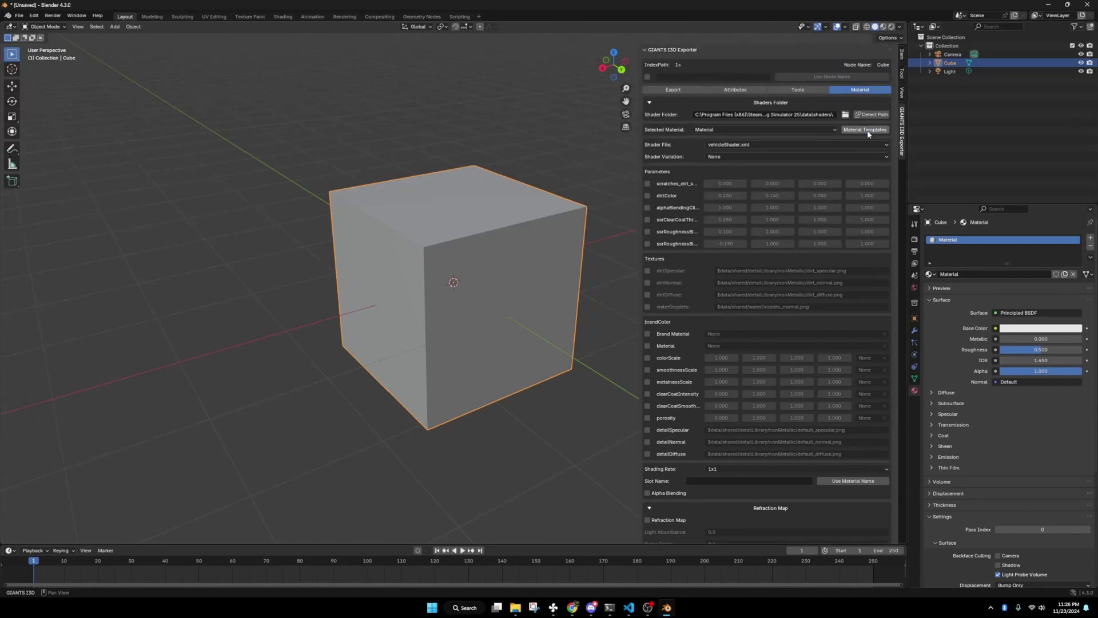
{"action": "scroll", "coordinate": [675, 275], "scroll_direction": "down", "scroll_amount": 10}
{"action": "scroll", "coordinate": [749, 401], "scroll_direction": "down", "scroll_amount": 12}
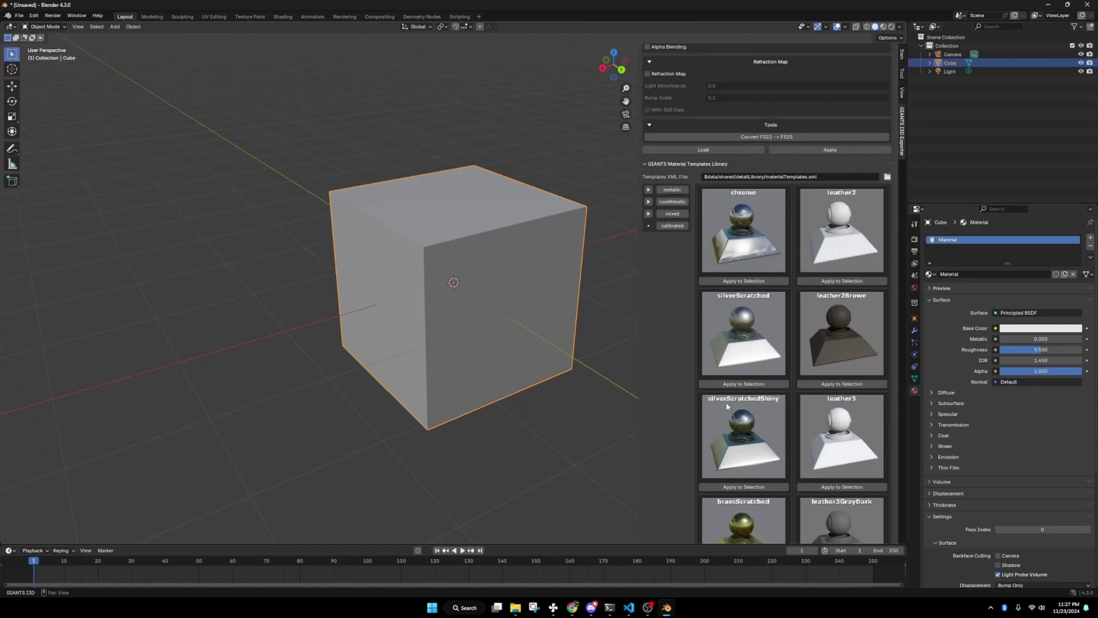
{"action": "scroll", "coordinate": [820, 445], "scroll_direction": "down", "scroll_amount": 3}
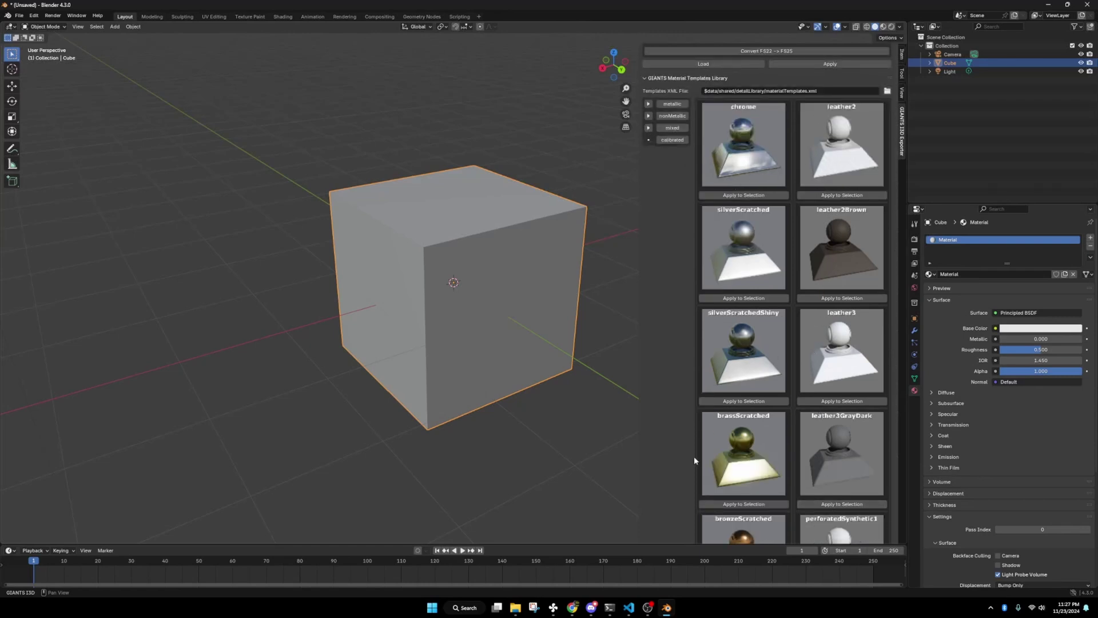
{"action": "scroll", "coordinate": [811, 476], "scroll_direction": "down", "scroll_amount": 5}
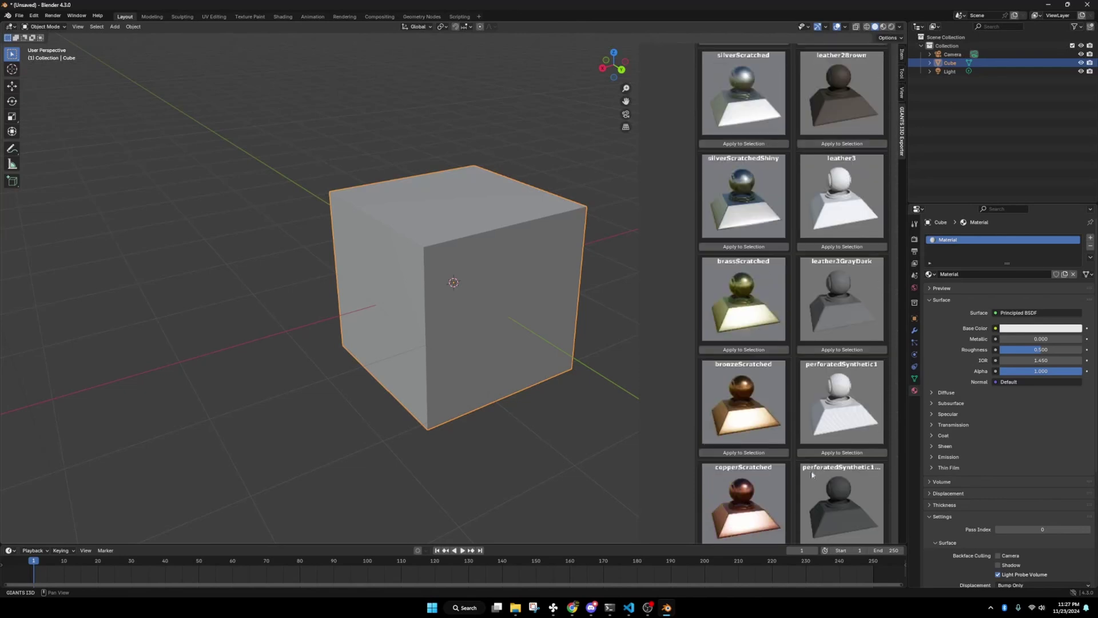
{"action": "scroll", "coordinate": [811, 470], "scroll_direction": "down", "scroll_amount": 1}
{"action": "scroll", "coordinate": [789, 441], "scroll_direction": "down", "scroll_amount": 4}
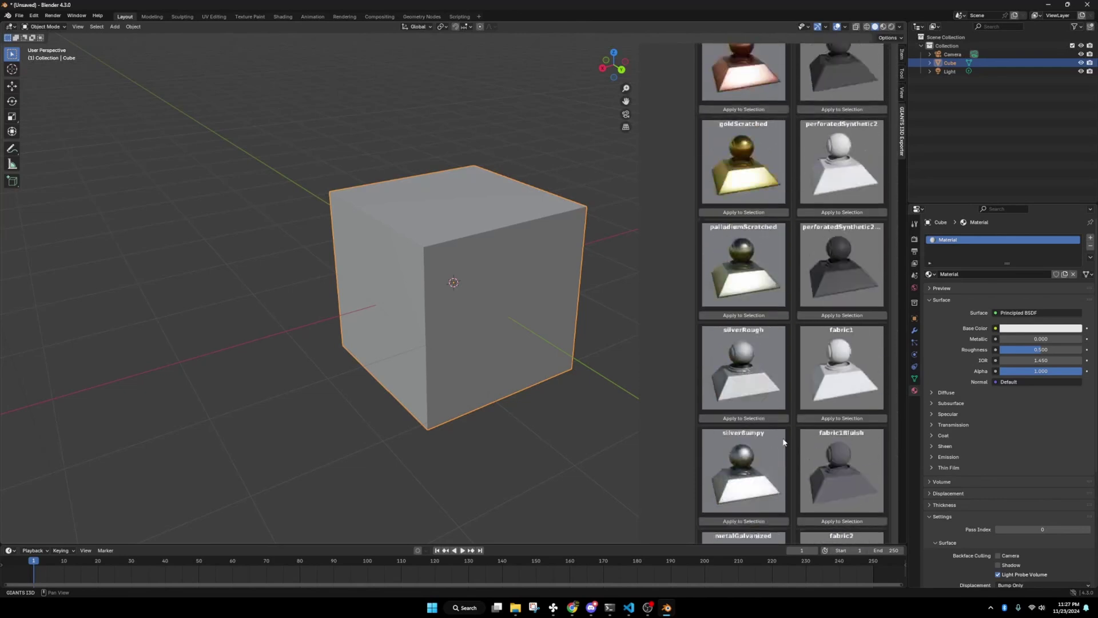
{"action": "left_click", "coordinate": [753, 487]}
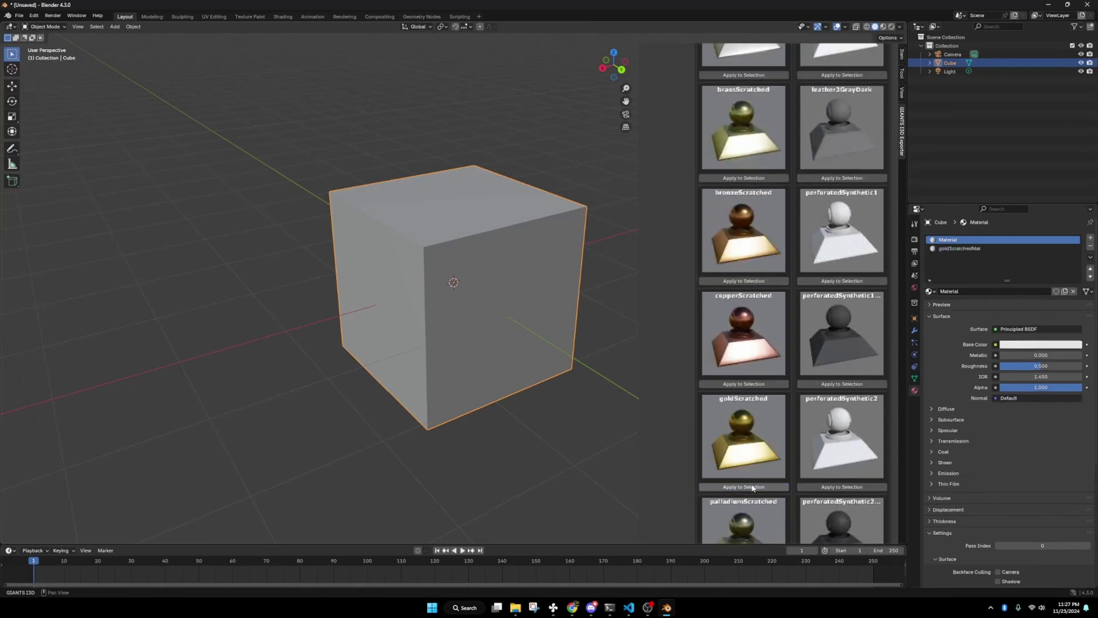
- Make goldScratchedMat the active slot and bring up the exporter's material list
{"action": "left_click", "coordinate": [959, 249]}
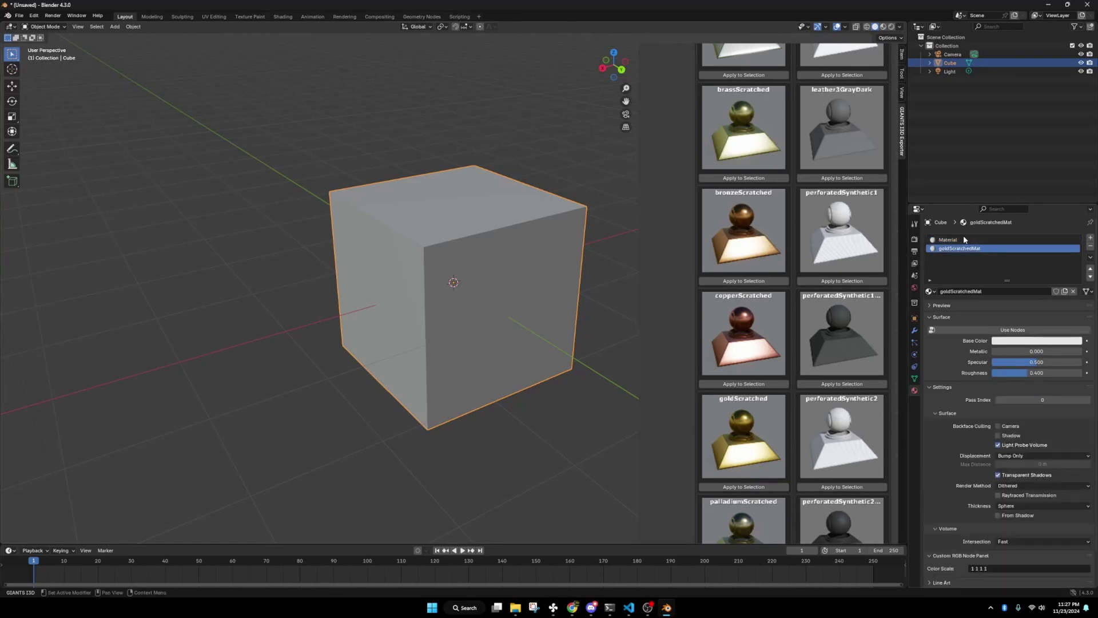
{"action": "scroll", "coordinate": [818, 383], "scroll_direction": "up", "scroll_amount": 4}
{"action": "scroll", "coordinate": [821, 412], "scroll_direction": "up", "scroll_amount": 20}
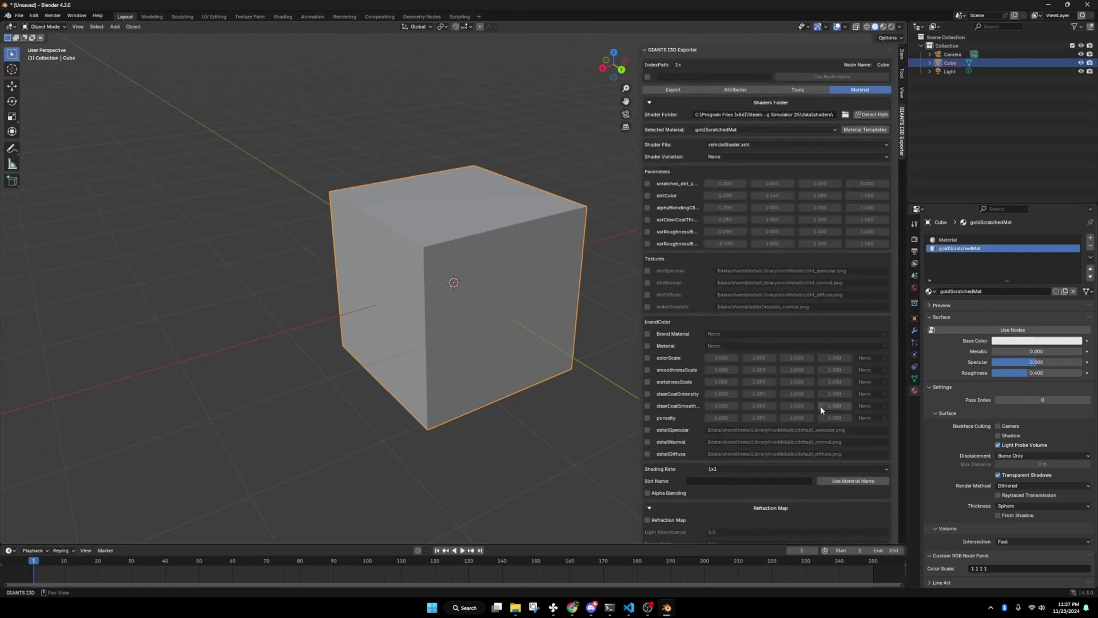
{"action": "left_click", "coordinate": [761, 130]}
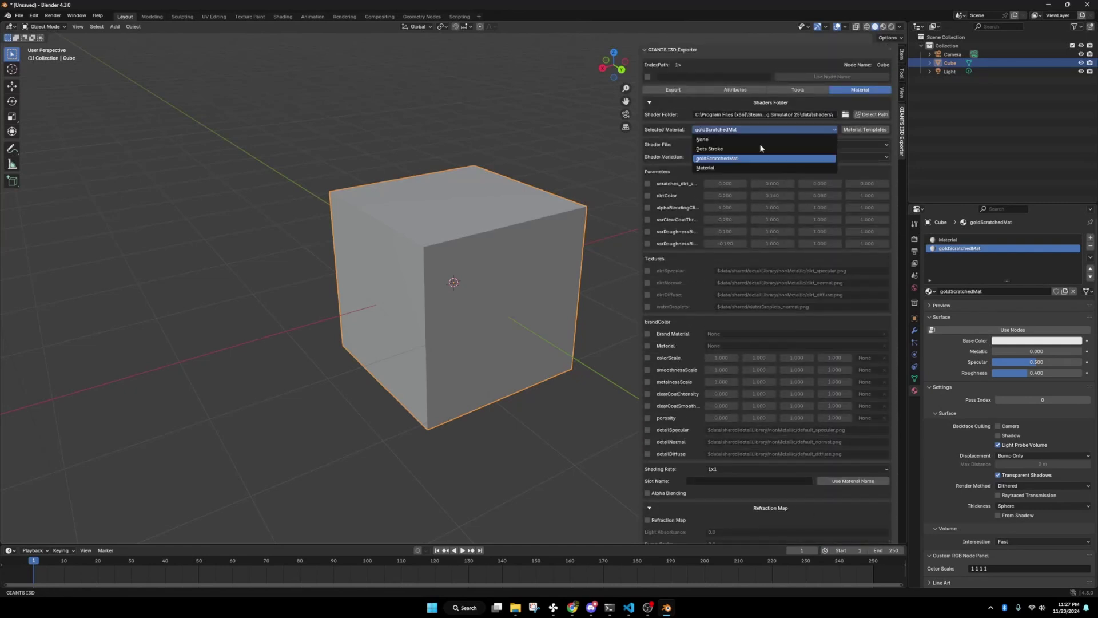
- Configure the Material material with brandColor Material set to metalPainted
{"action": "left_click", "coordinate": [715, 159]}
{"action": "left_click", "coordinate": [710, 129]}
{"action": "left_click", "coordinate": [709, 168]}
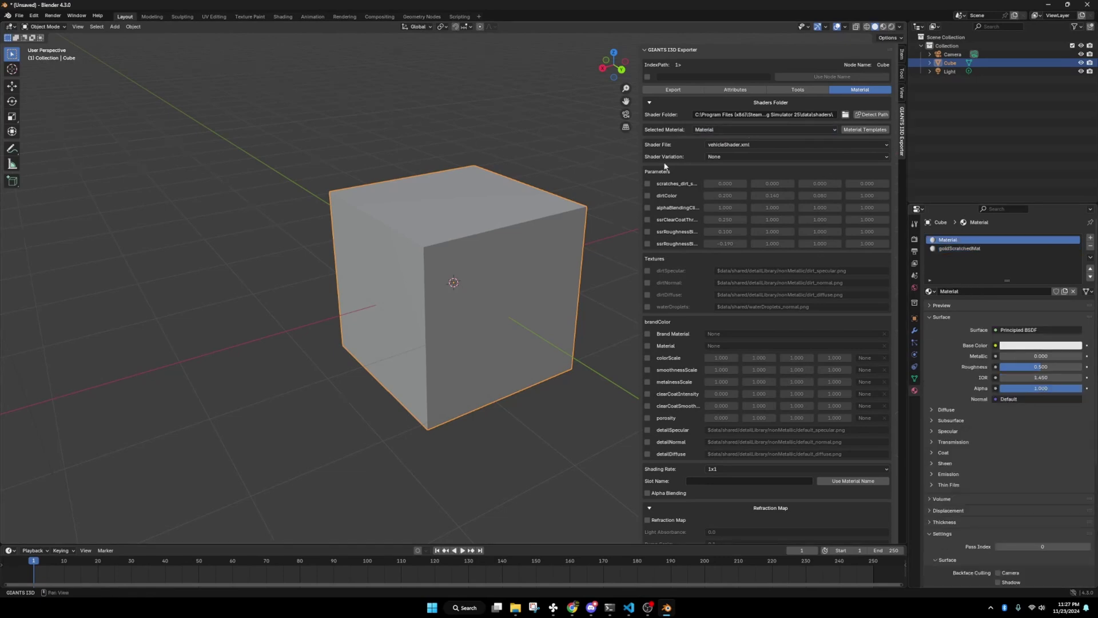
{"action": "scroll", "coordinate": [673, 336], "scroll_direction": "down", "scroll_amount": 2}
{"action": "left_click", "coordinate": [667, 314]}
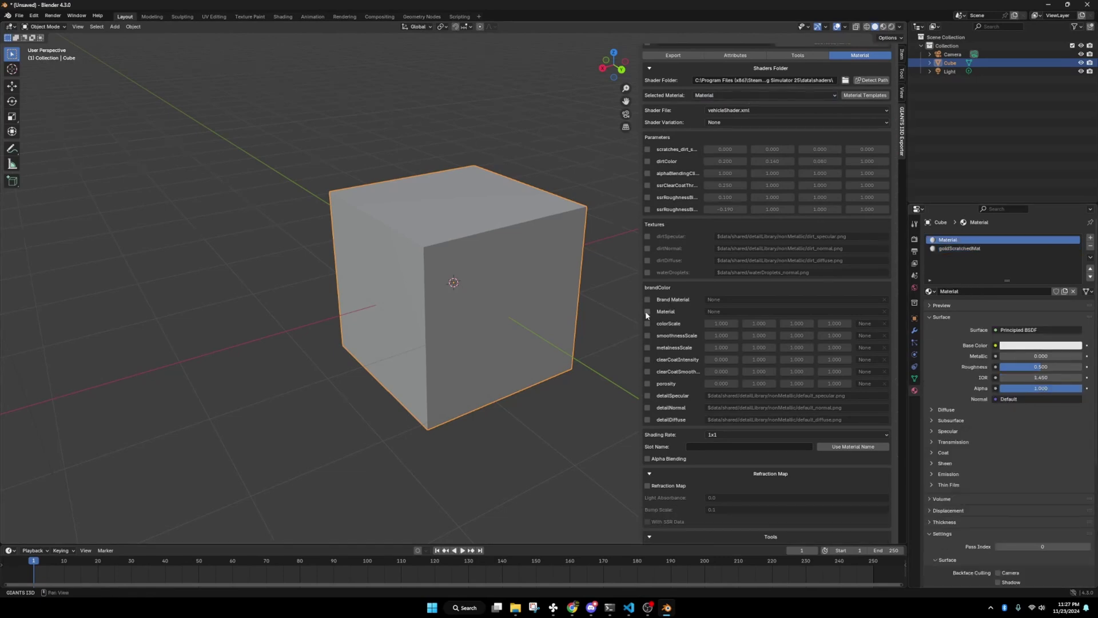
{"action": "left_click", "coordinate": [715, 312]}
{"action": "type", "text": "pain"}
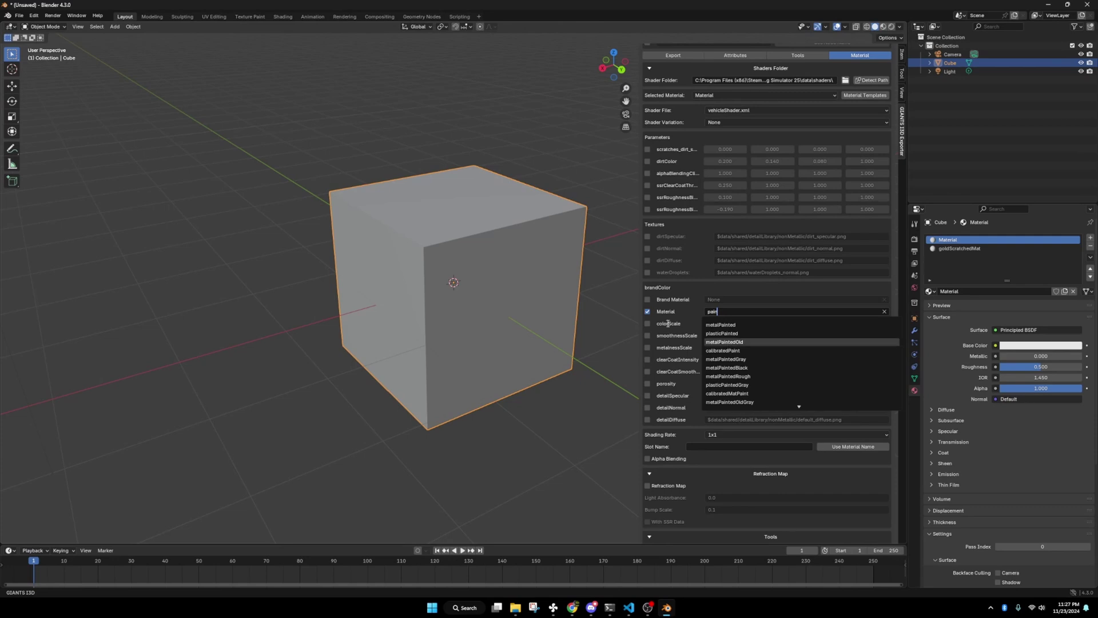
{"action": "left_click", "coordinate": [738, 325]}
- Enable colorScale with the JOHNDEERE_GREEN1 colour preset
{"action": "left_click", "coordinate": [648, 324]}
{"action": "left_click", "coordinate": [875, 323]}
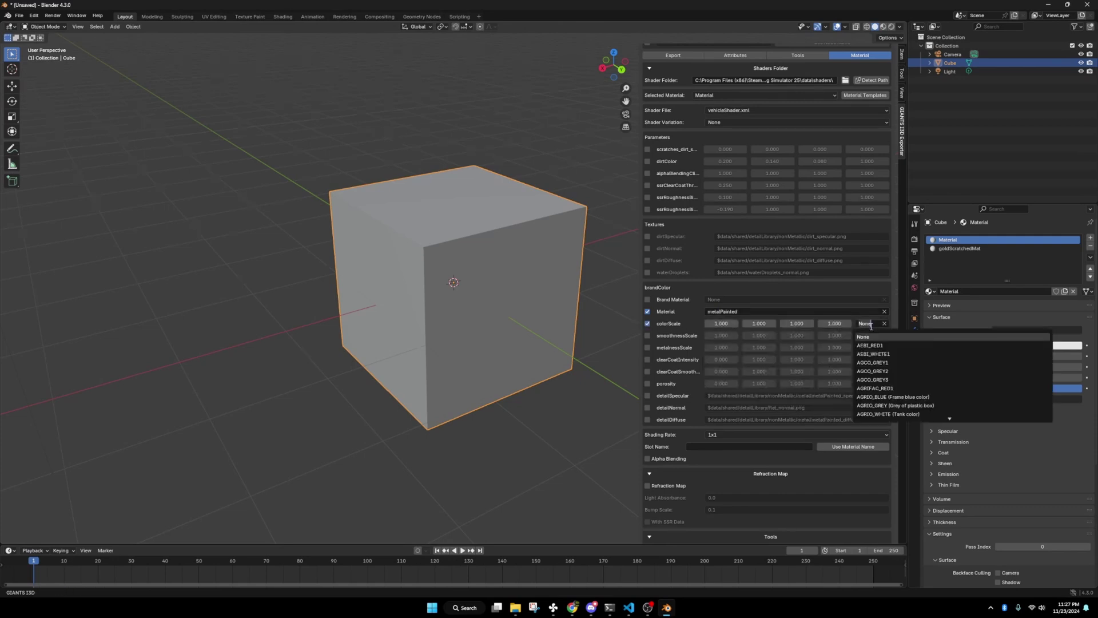
{"action": "type", "text": "john"}
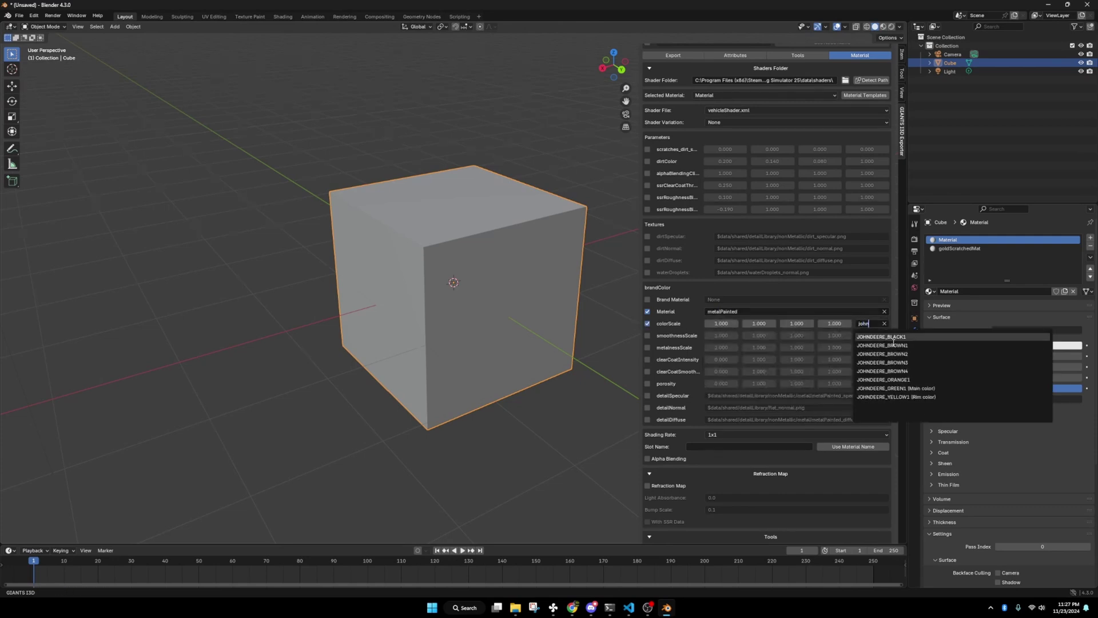
{"action": "left_click", "coordinate": [897, 388]}
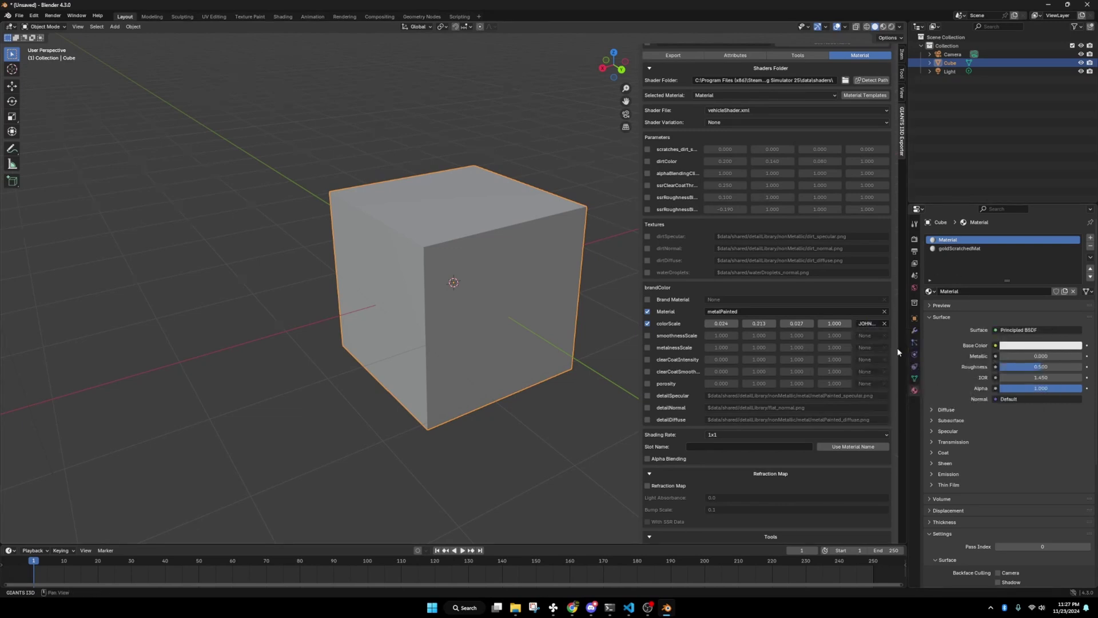
- Rename the material to Mat1
{"action": "left_click", "coordinate": [964, 292]}
{"action": "key", "text": "BackSpace"}
{"action": "type", "text": "Mat1"}
{"action": "key", "text": "Return"}
- Set the slot name to JohnDeereGreen, enable alpha blending, and select the goldScratchedMat slot
{"action": "left_click", "coordinate": [698, 447]}
{"action": "type", "text": "JohnDeereGreen"}
{"action": "key", "text": "Return"}
{"action": "left_click", "coordinate": [647, 459]}
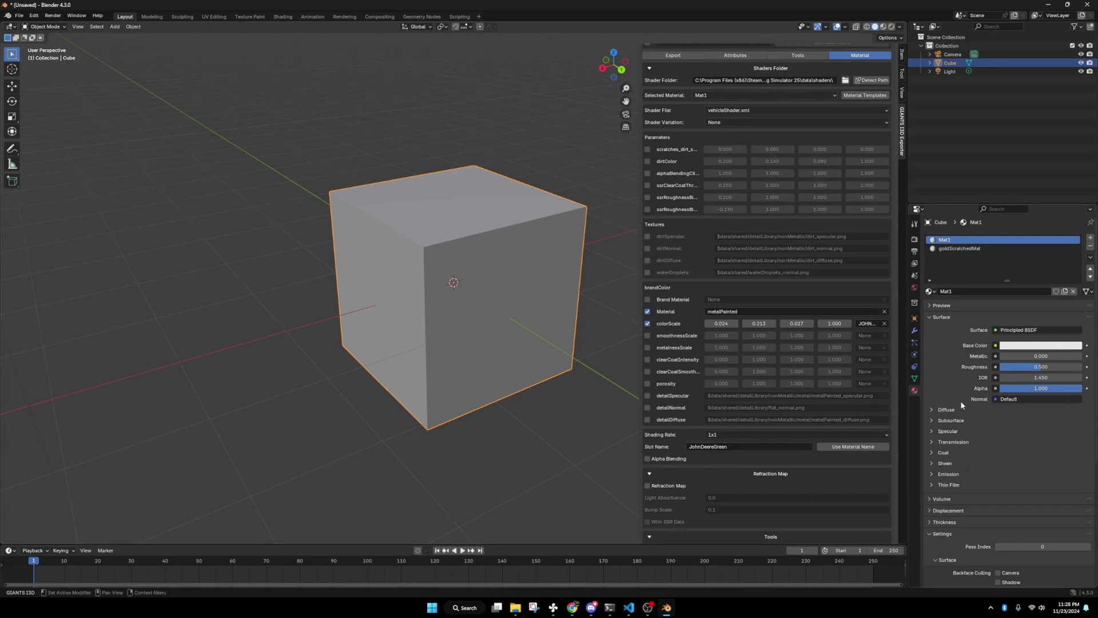
{"action": "left_click", "coordinate": [966, 248]}
- Delete the goldScratchedMat slot and set Mat1's emission colour to black, hex #000000
{"action": "left_click", "coordinate": [1090, 246]}
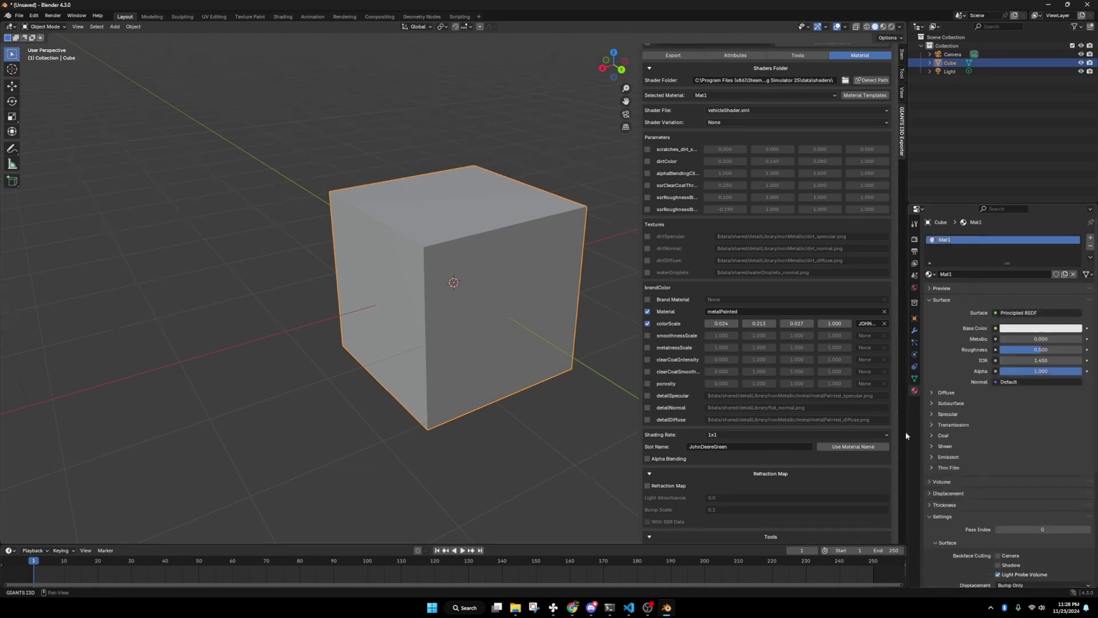
{"action": "left_click", "coordinate": [945, 458]}
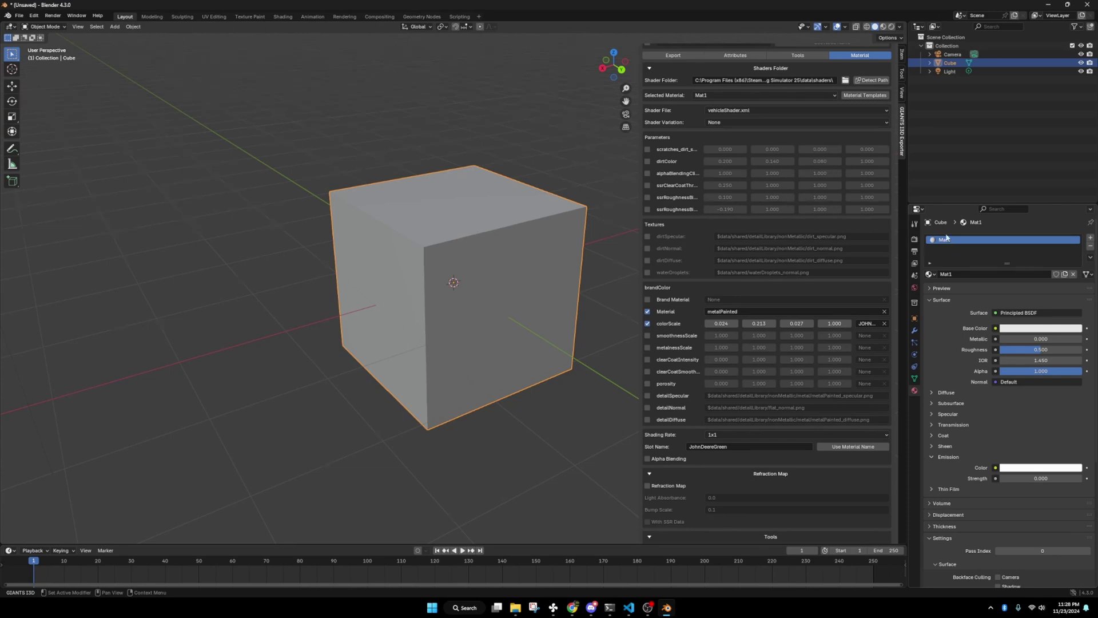
{"action": "left_click", "coordinate": [1027, 467]}
{"action": "left_click_drag", "start_coordinate": [1068, 433], "coordinate": [1042, 434]}
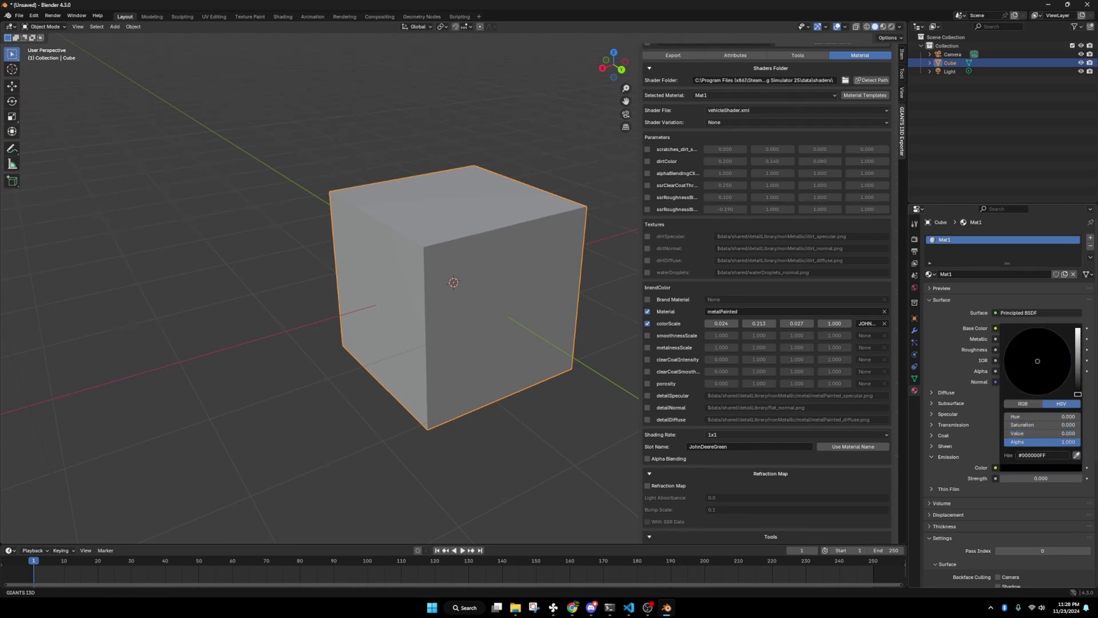
{"action": "left_click", "coordinate": [1050, 456]}
{"action": "key", "text": "BackSpace"}
{"action": "type", "text": "#000000"}
{"action": "key", "text": "Return"}
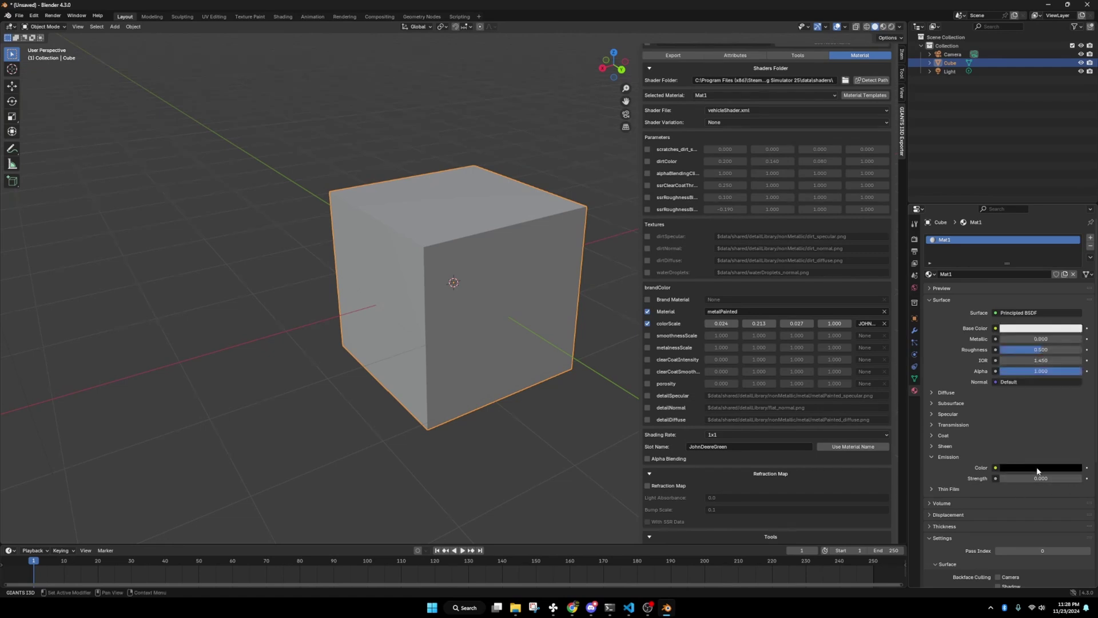
{"action": "left_click", "coordinate": [1037, 471]}
{"action": "scroll", "coordinate": [848, 475], "scroll_direction": "down", "scroll_amount": 5}
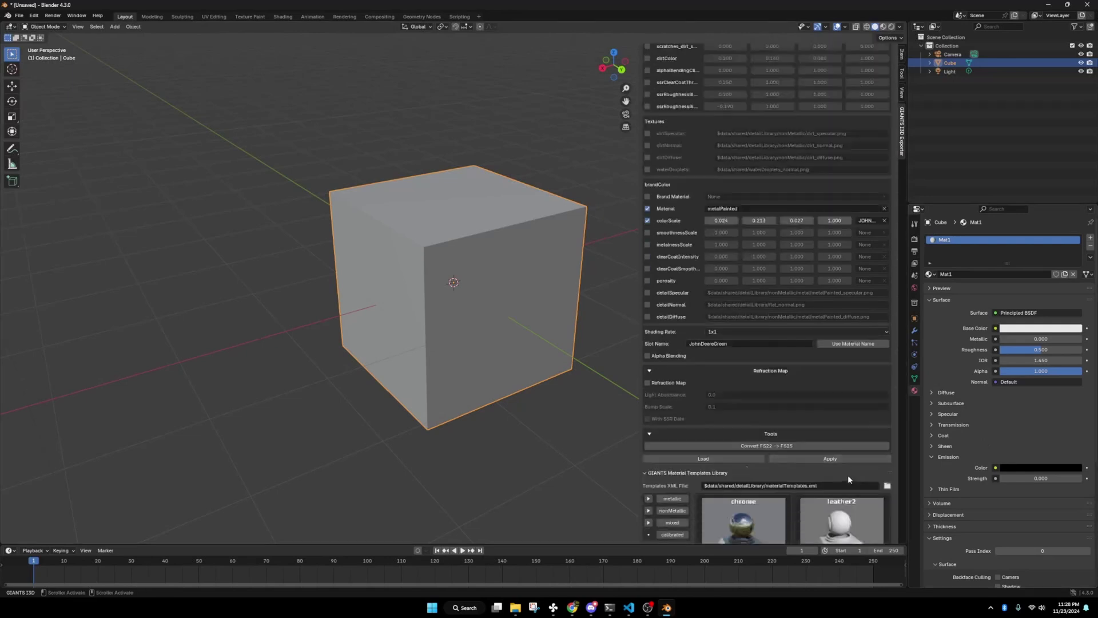
{"action": "scroll", "coordinate": [722, 376], "scroll_direction": "up", "scroll_amount": 6}
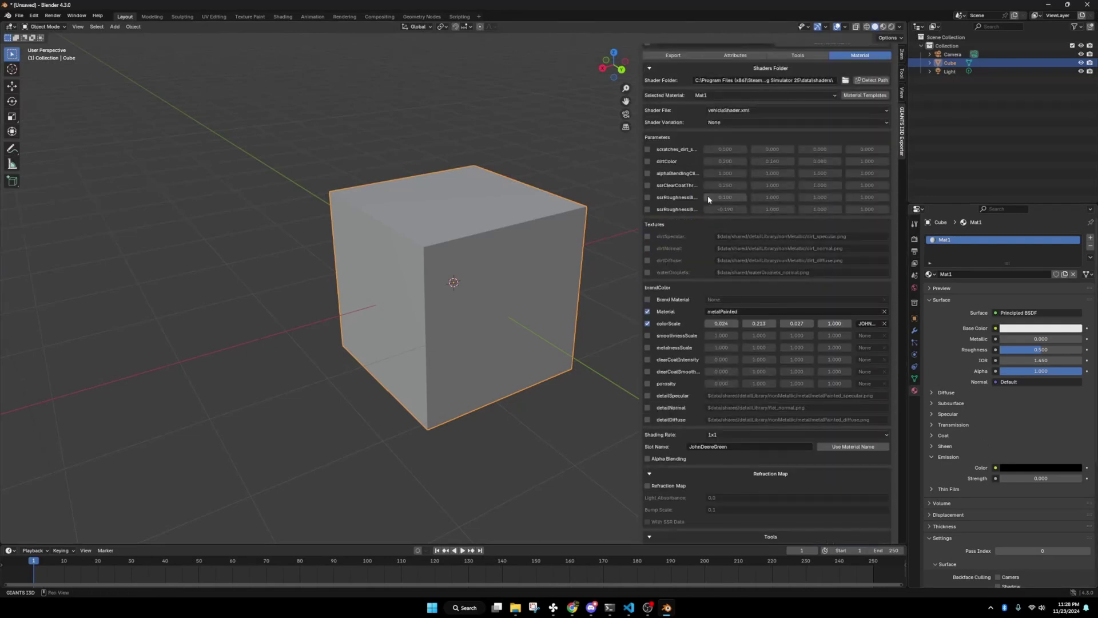
{"action": "scroll", "coordinate": [706, 203], "scroll_direction": "down", "scroll_amount": 2}
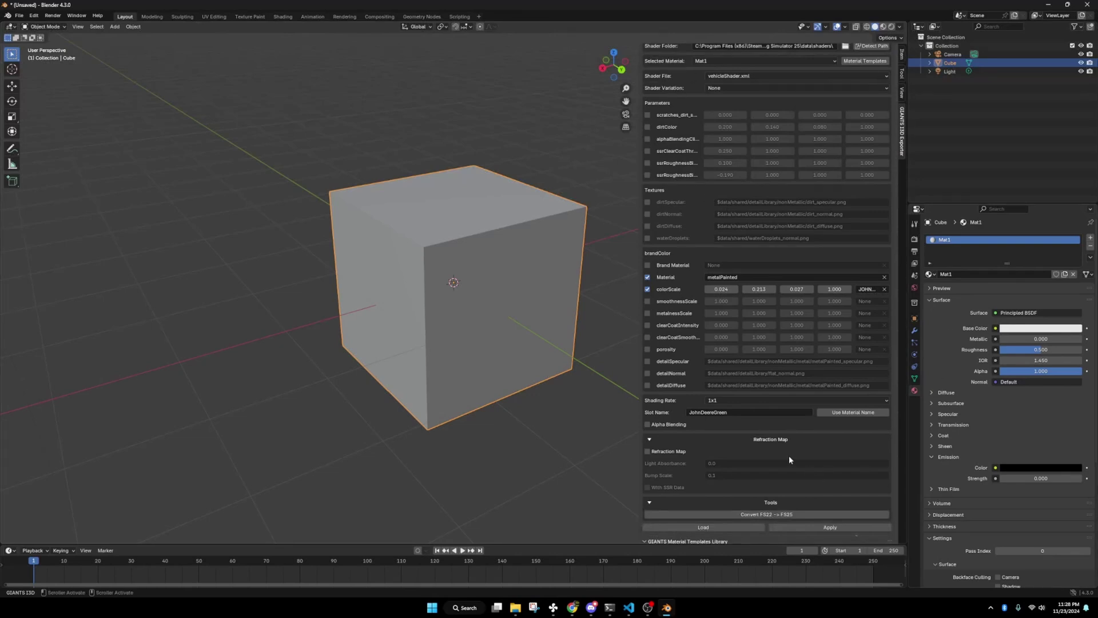
{"action": "scroll", "coordinate": [788, 456], "scroll_direction": "down", "scroll_amount": 5}
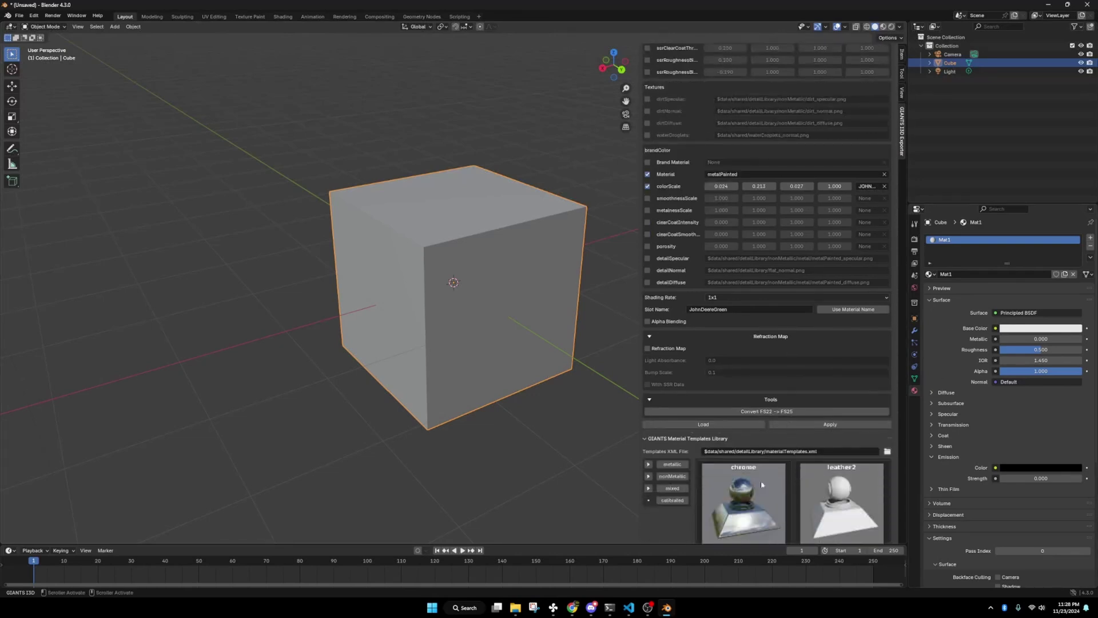
{"action": "left_click", "coordinate": [813, 426]}
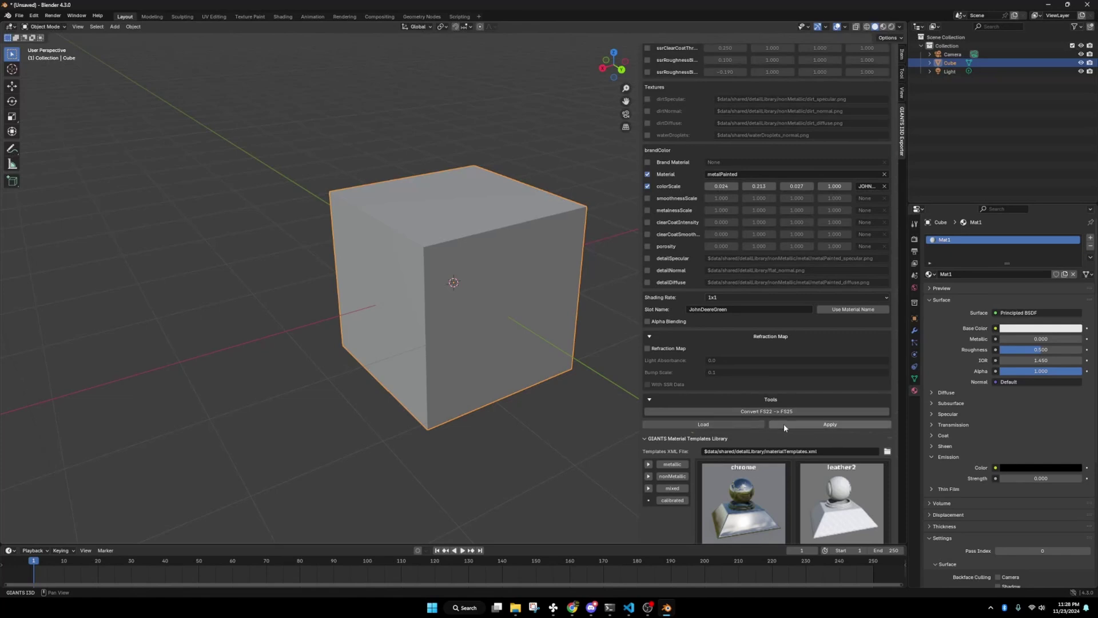
{"action": "left_click", "coordinate": [647, 439]}
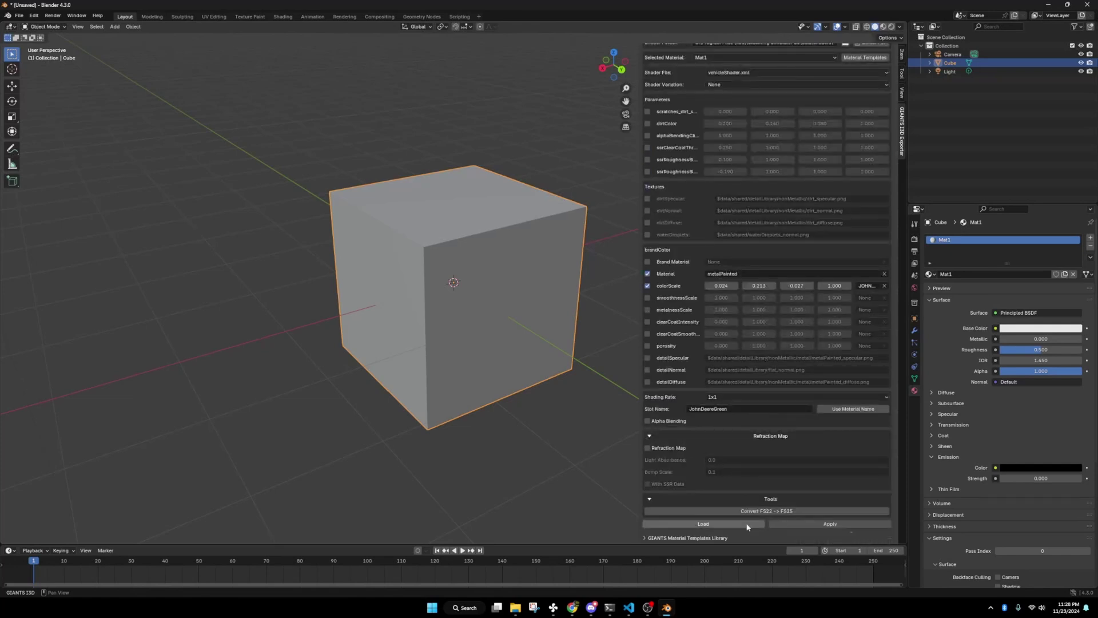
{"action": "scroll", "coordinate": [792, 484], "scroll_direction": "up", "scroll_amount": 3}
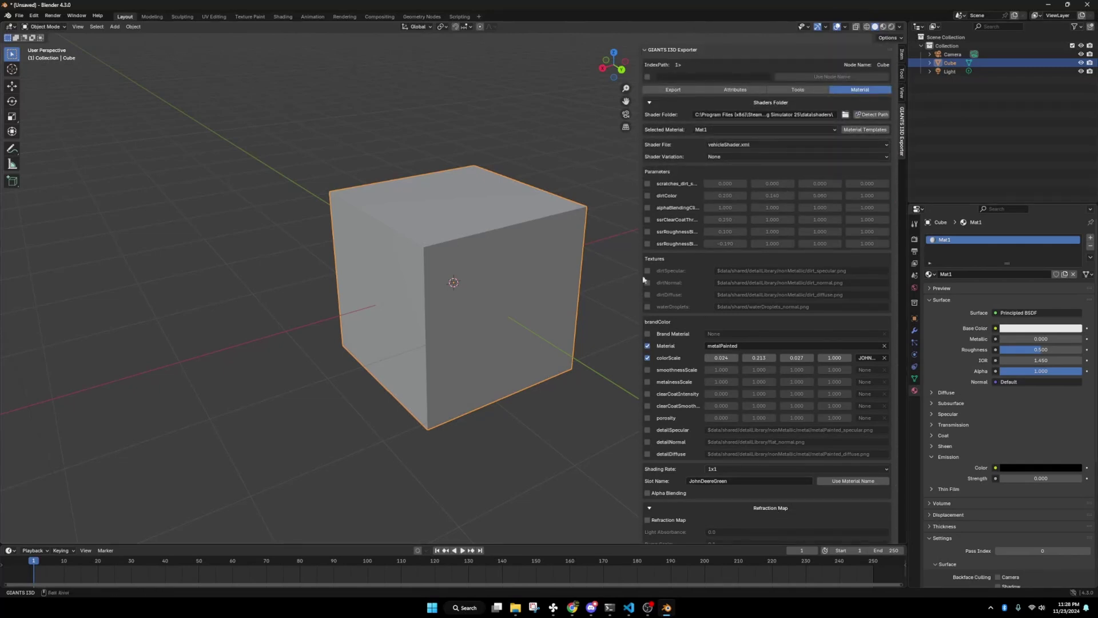
- UV-unwrap the cube's mesh with Smart UV Project
{"action": "key", "text": "Tab"}
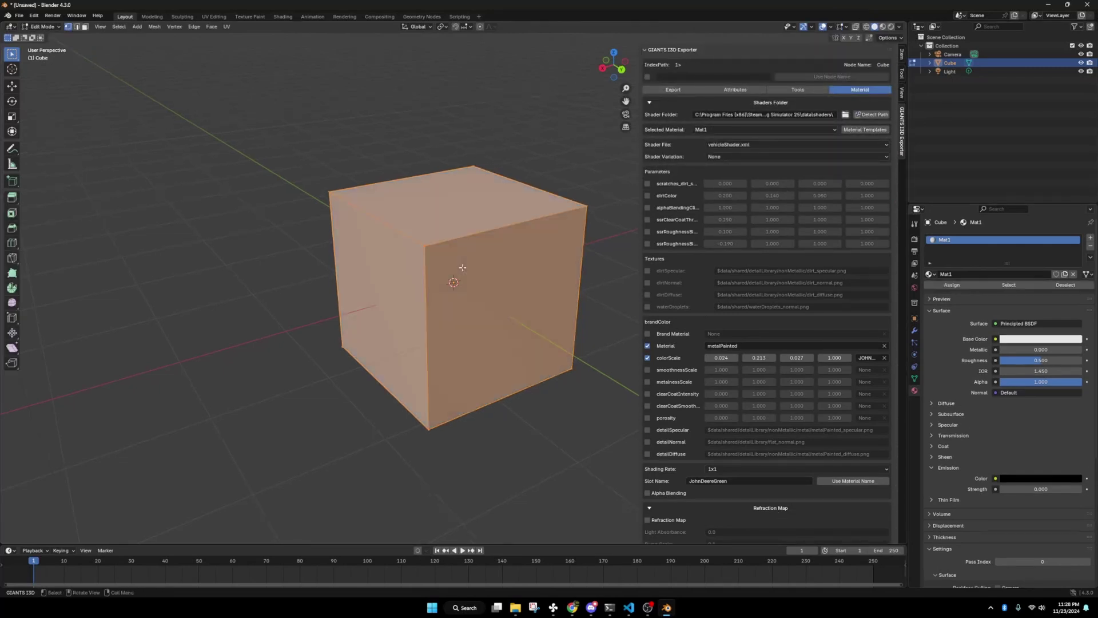
{"action": "left_click", "coordinate": [226, 26]}
{"action": "mouse_move", "coordinate": [266, 36]}
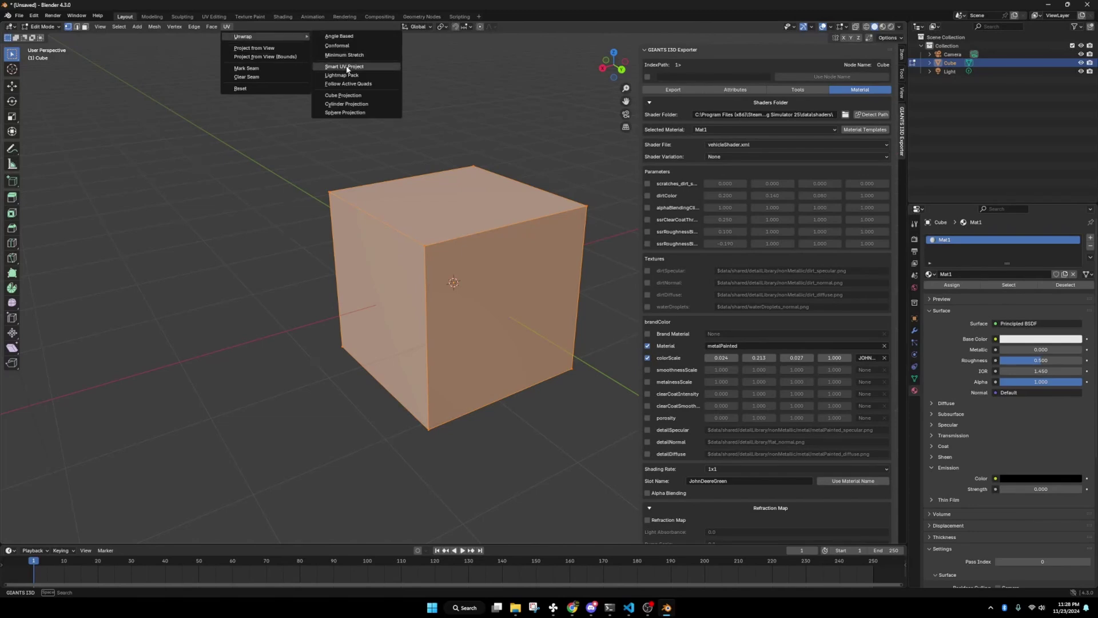
{"action": "left_click", "coordinate": [344, 66]}
{"action": "left_click", "coordinate": [343, 148]}
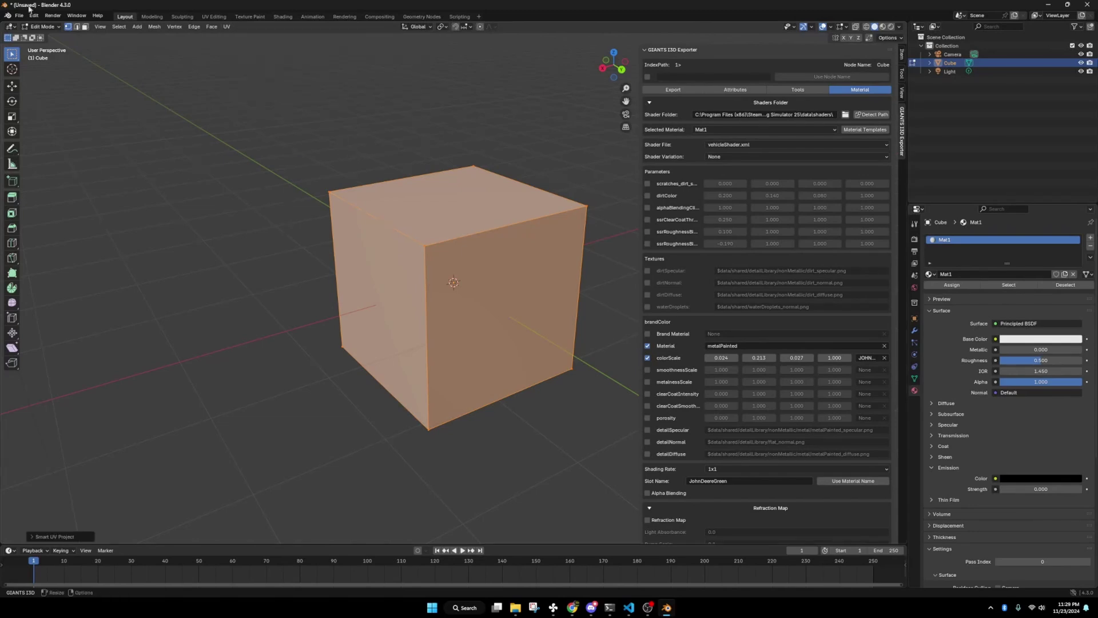
- Deselect all faces, return to Object Mode, and orbit to face the cube front-on
{"action": "left_click", "coordinate": [199, 118]}
{"action": "key", "text": "Tab"}
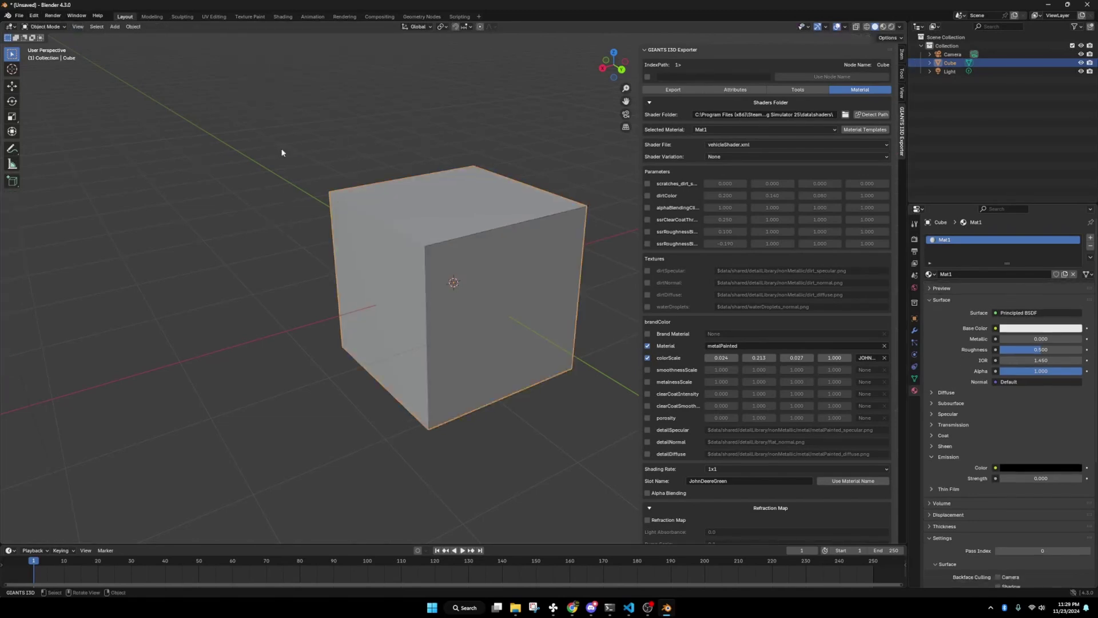
{"action": "middle_click_drag", "start_coordinate": [282, 152], "coordinate": [503, 298]}
{"action": "scroll", "coordinate": [663, 448], "scroll_direction": "down", "scroll_amount": 4}
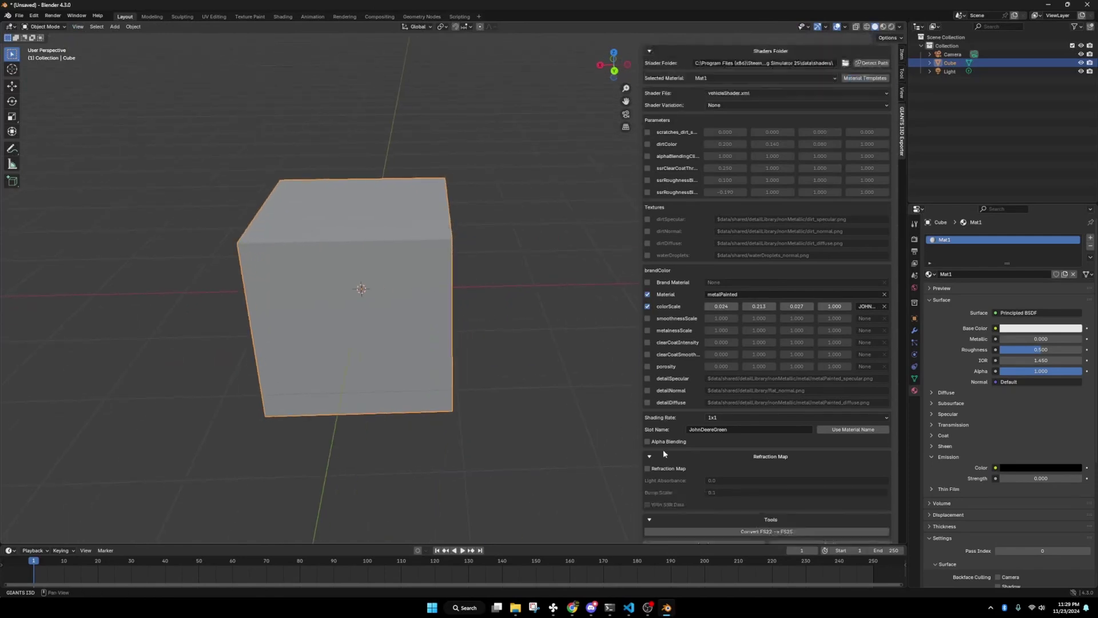
{"action": "scroll", "coordinate": [715, 143], "scroll_direction": "up", "scroll_amount": 4}
- Export the selected cube to an .i3d file with custom node name enabled, then minimise Blender
{"action": "left_click", "coordinate": [661, 88]}
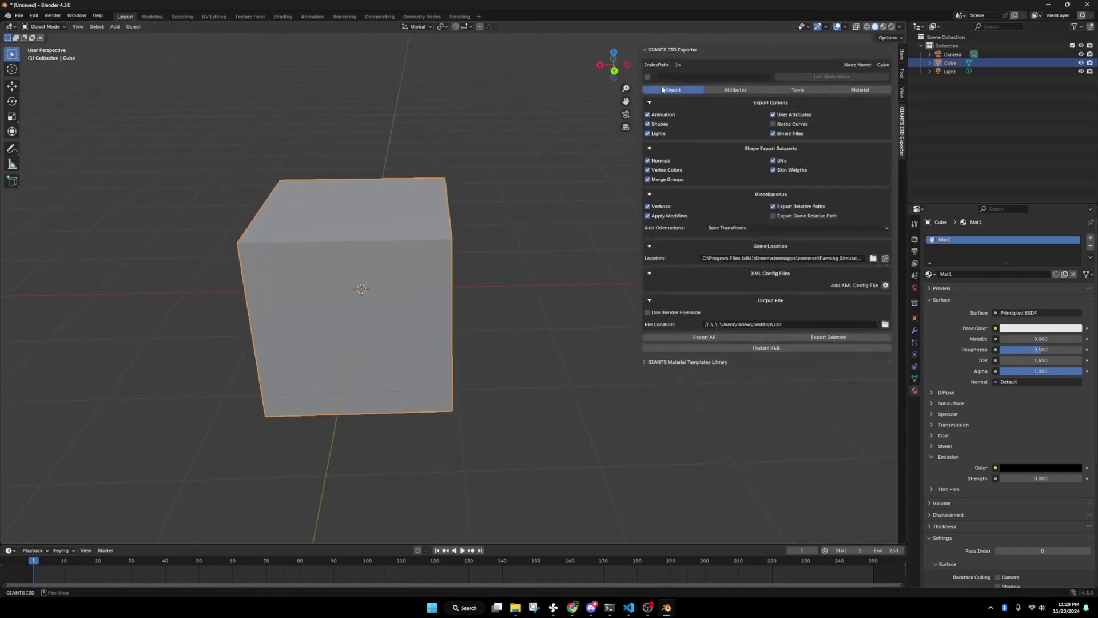
{"action": "left_click", "coordinate": [648, 77]}
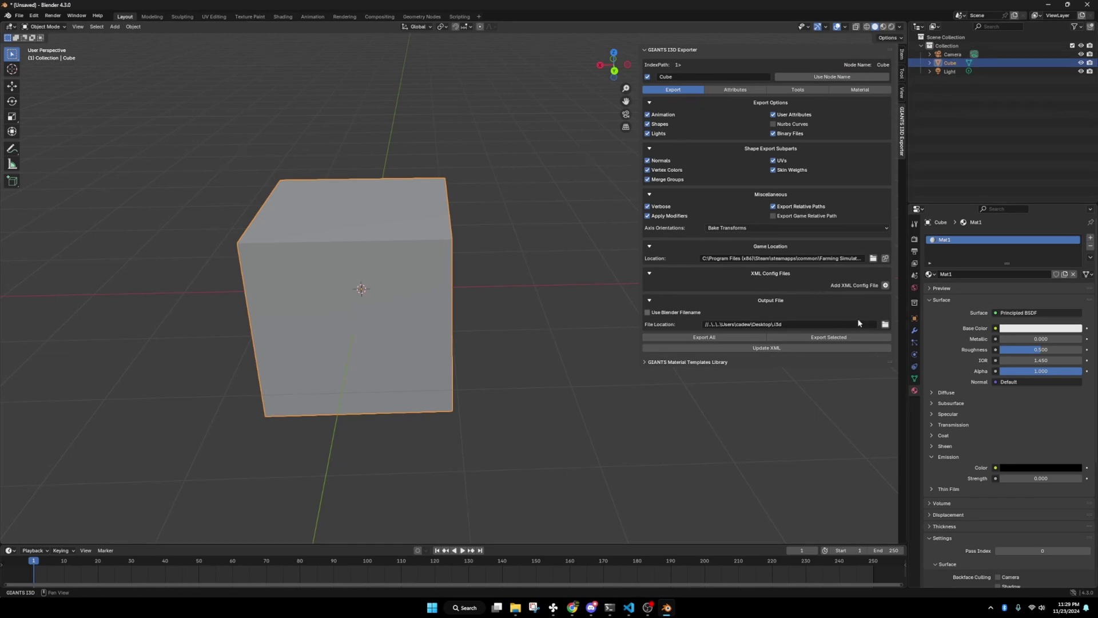
{"action": "left_click", "coordinate": [824, 338]}
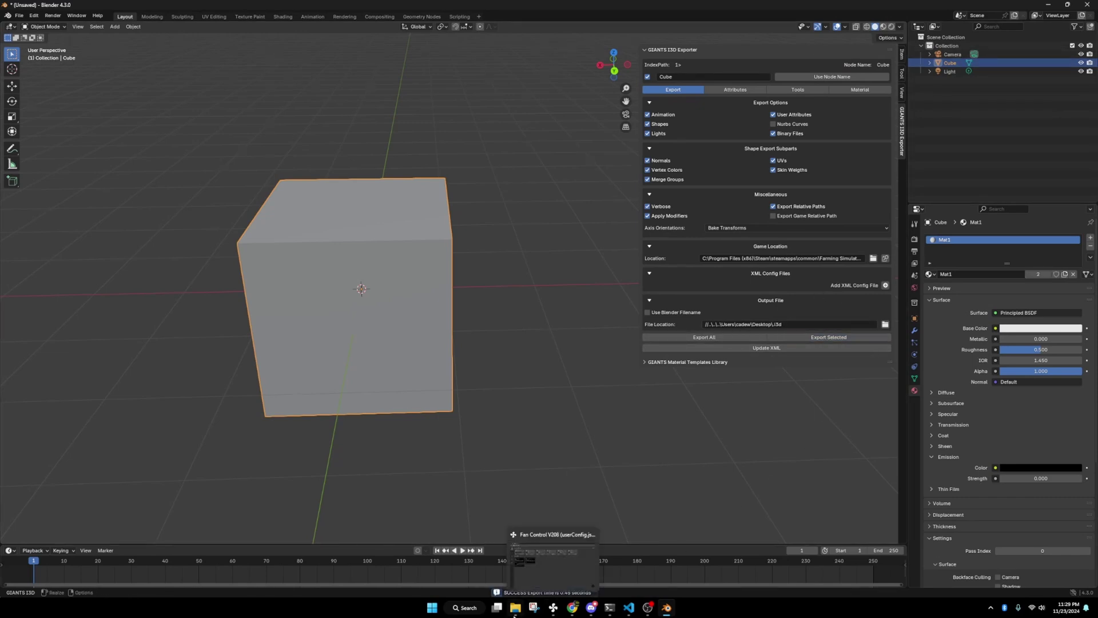
{"action": "left_click", "coordinate": [1048, 5]}
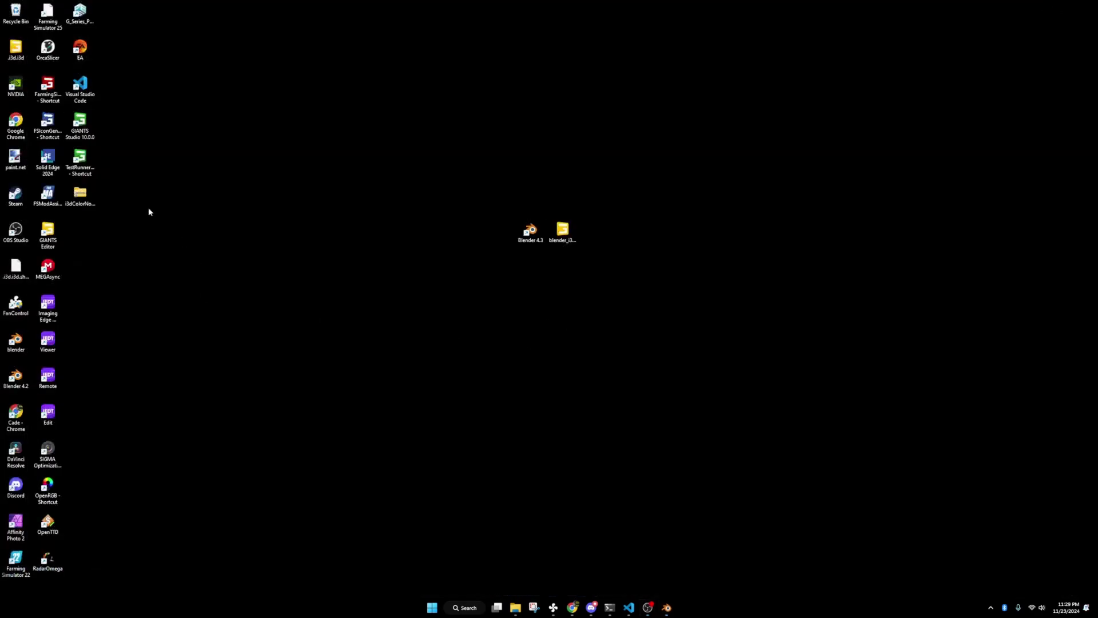
- Rename the exported .i3d.i3d file on the desktop to testcube.i3d
{"action": "left_click_drag", "start_coordinate": [19, 45], "coordinate": [596, 222]}
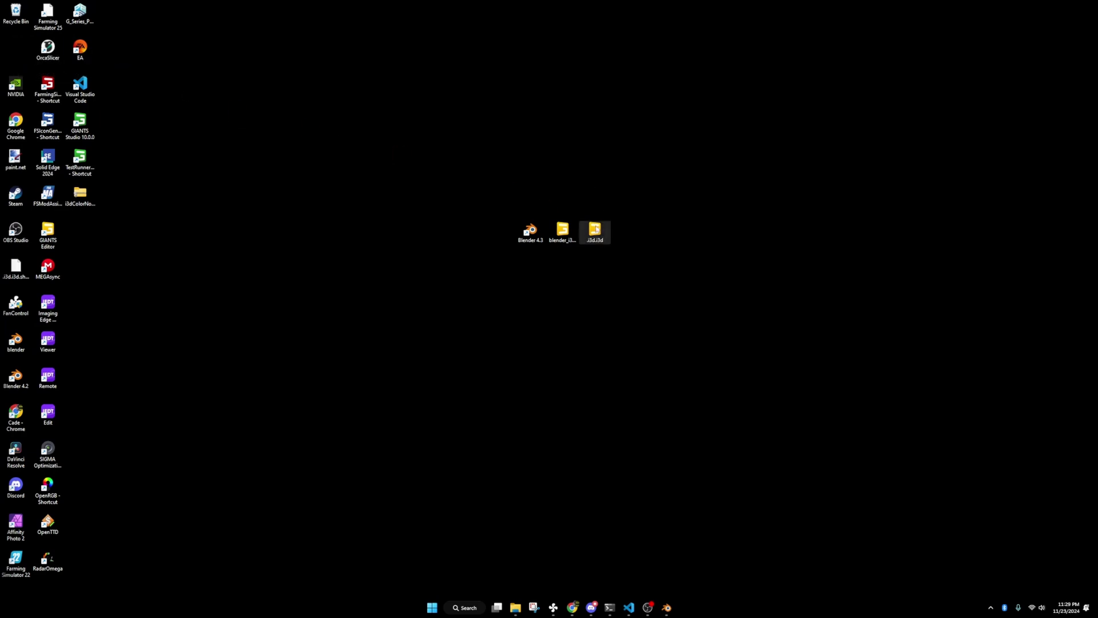
{"action": "left_click", "coordinate": [595, 240]}
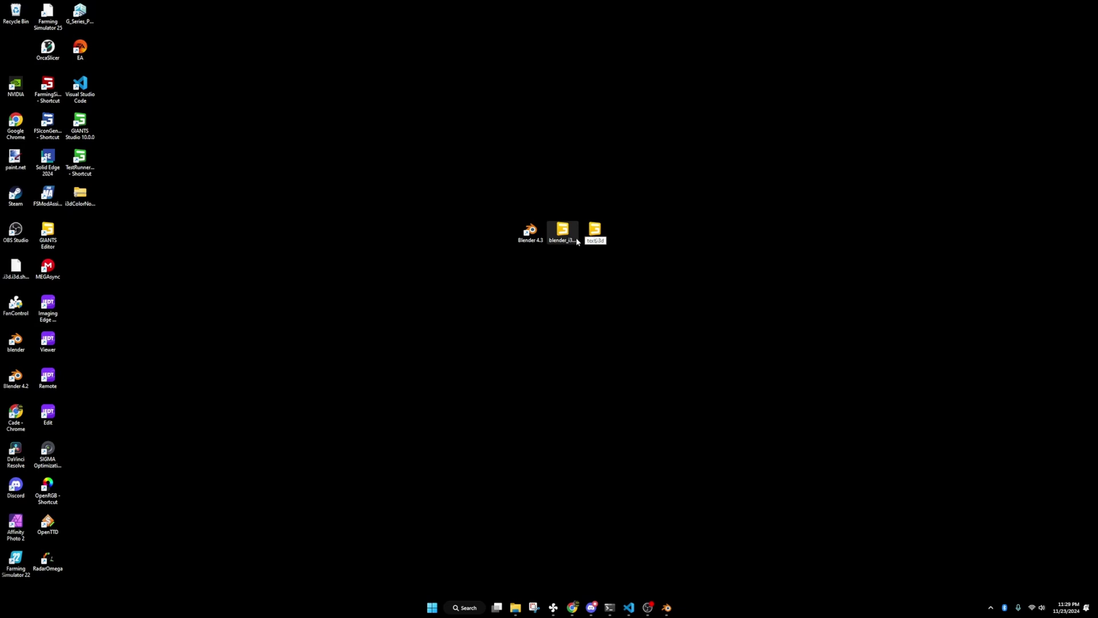
{"action": "type", "text": "testcube"}
{"action": "key", "text": "Return"}
- Open testcube.i3d from its right-click menu
{"action": "left_click_drag", "start_coordinate": [595, 232], "coordinate": [561, 302]}
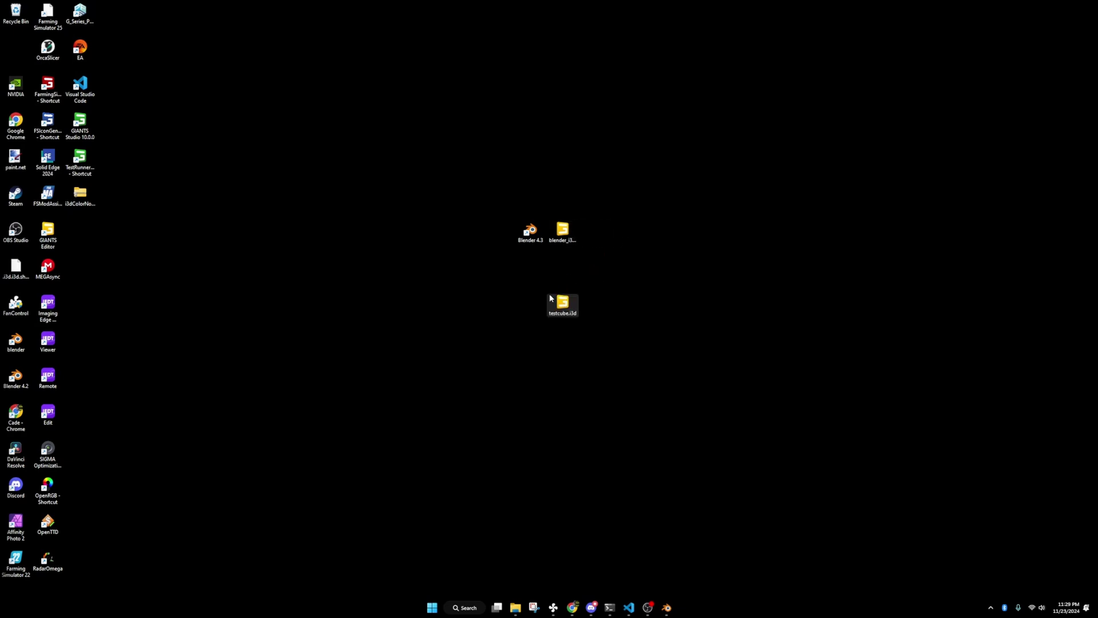
{"action": "right_click", "coordinate": [557, 310]}
{"action": "left_click", "coordinate": [578, 339]}
- Launch testcube.i3d in GIANTS Editor 10.0.2 and select the green cube to view its Mat1 properties
{"action": "left_click", "coordinate": [438, 281]}
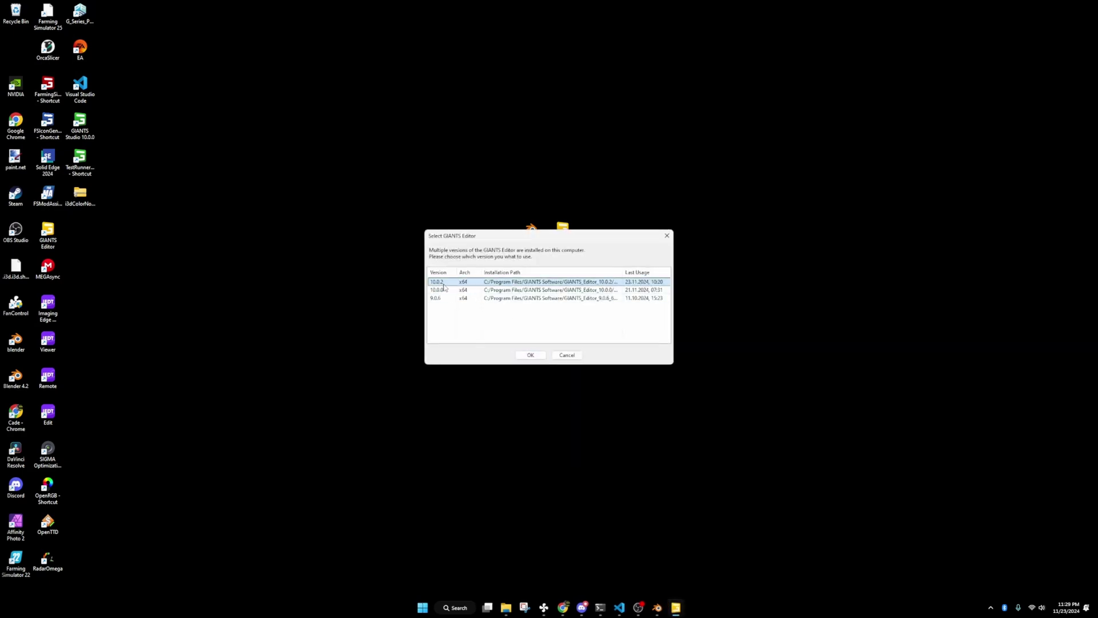
{"action": "left_click", "coordinate": [531, 354]}
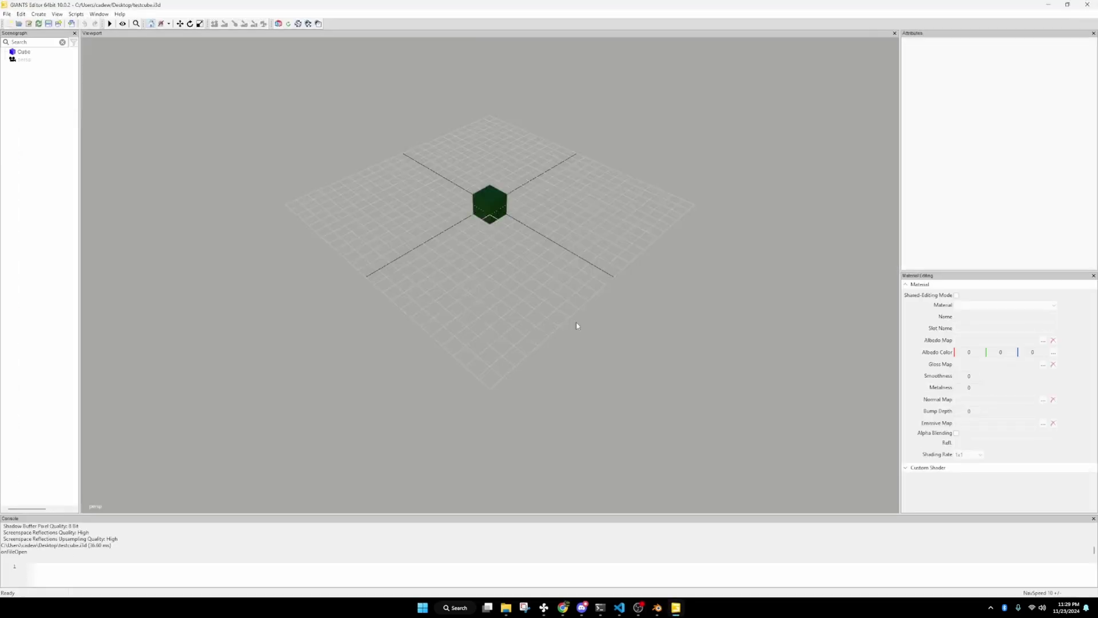
{"action": "scroll", "coordinate": [564, 360], "scroll_direction": "up", "scroll_amount": 5}
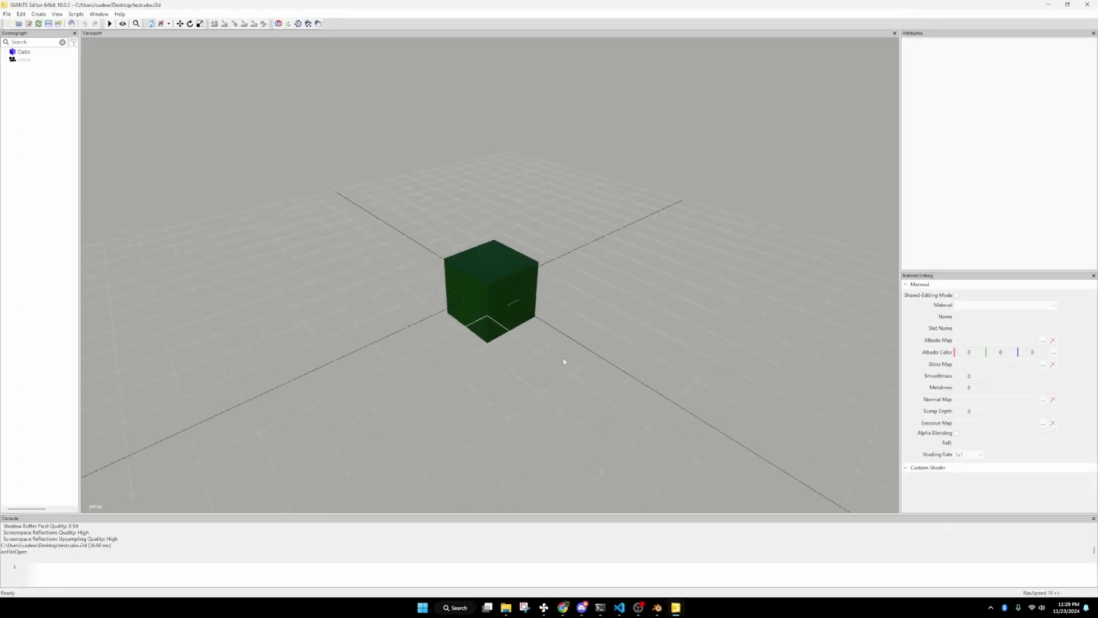
{"action": "scroll", "coordinate": [564, 361], "scroll_direction": "up", "scroll_amount": 10}
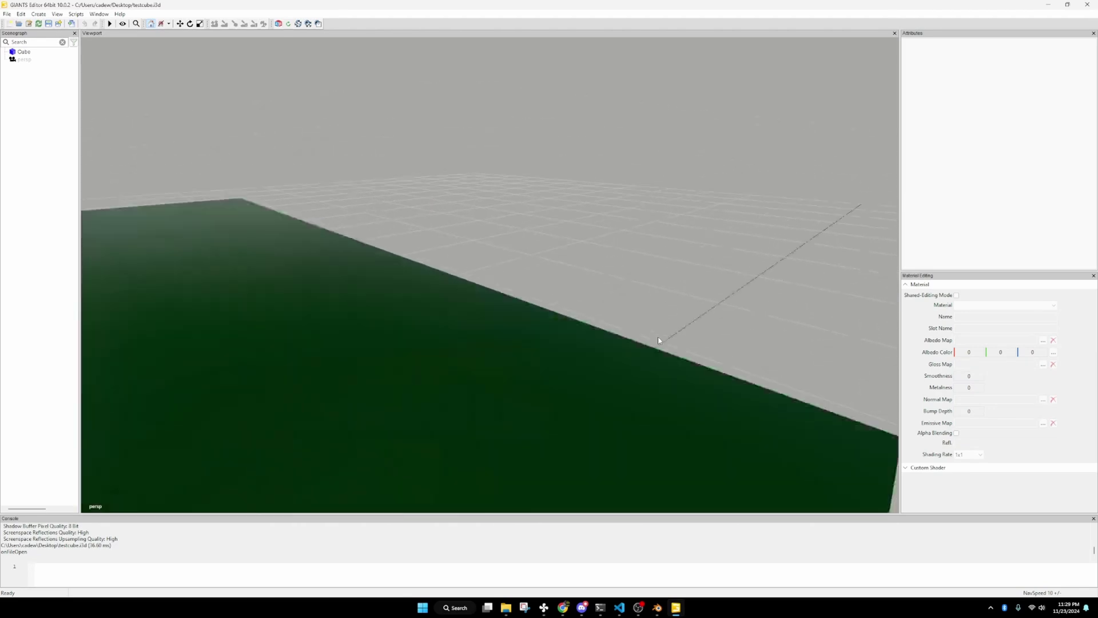
{"action": "scroll", "coordinate": [657, 336], "scroll_direction": "down", "scroll_amount": 15}
{"action": "left_click", "coordinate": [503, 338]}
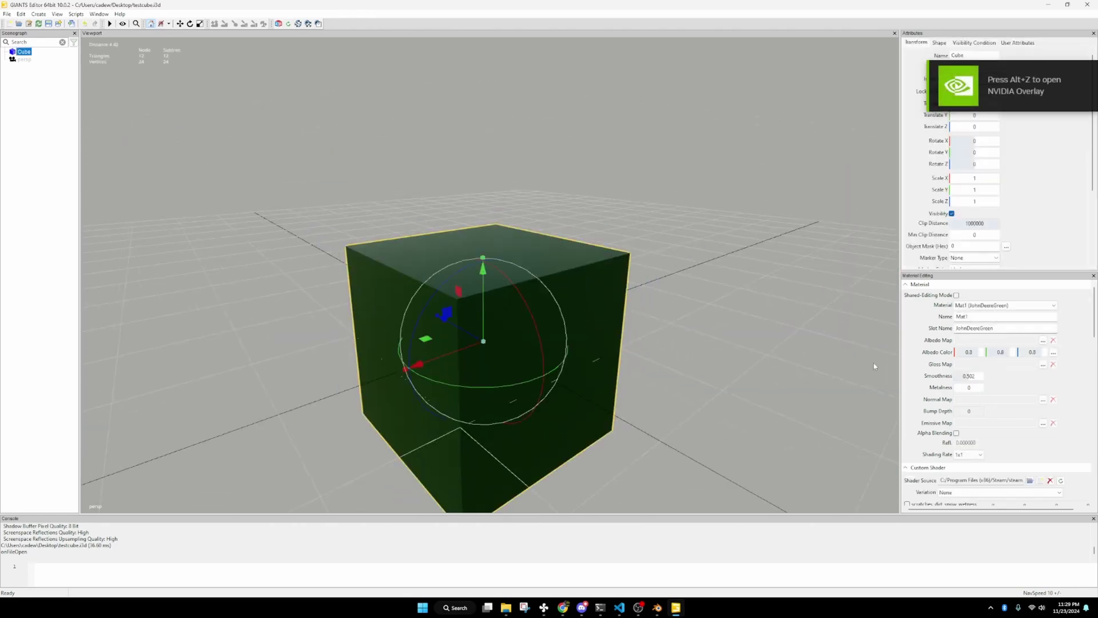
{"action": "scroll", "coordinate": [922, 422], "scroll_direction": "down", "scroll_amount": 3}
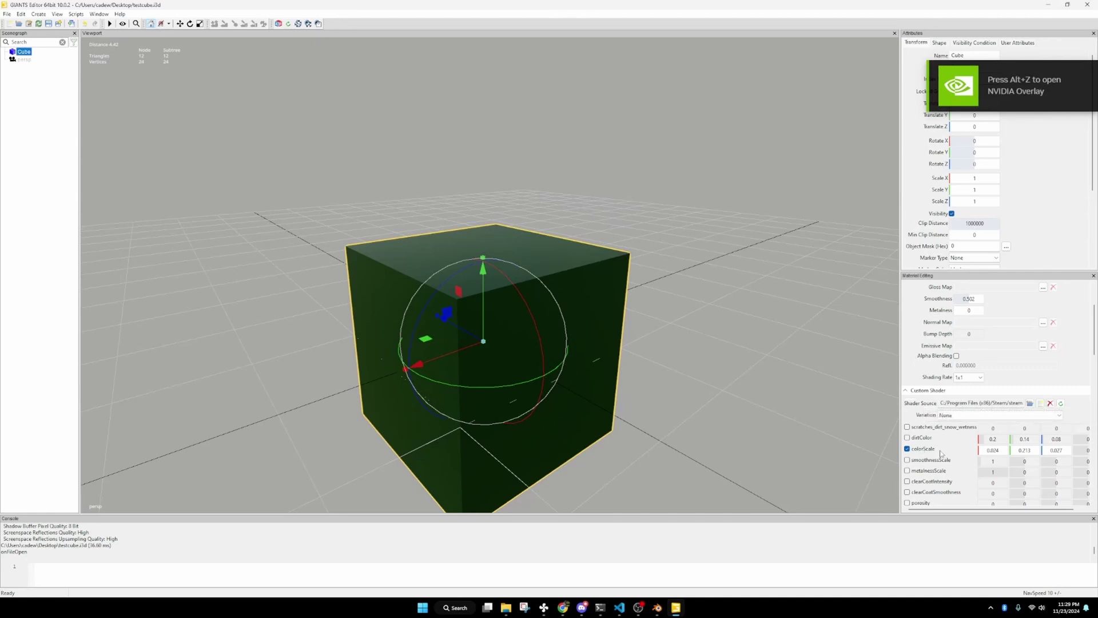
{"action": "scroll", "coordinate": [941, 453], "scroll_direction": "down", "scroll_amount": 6}
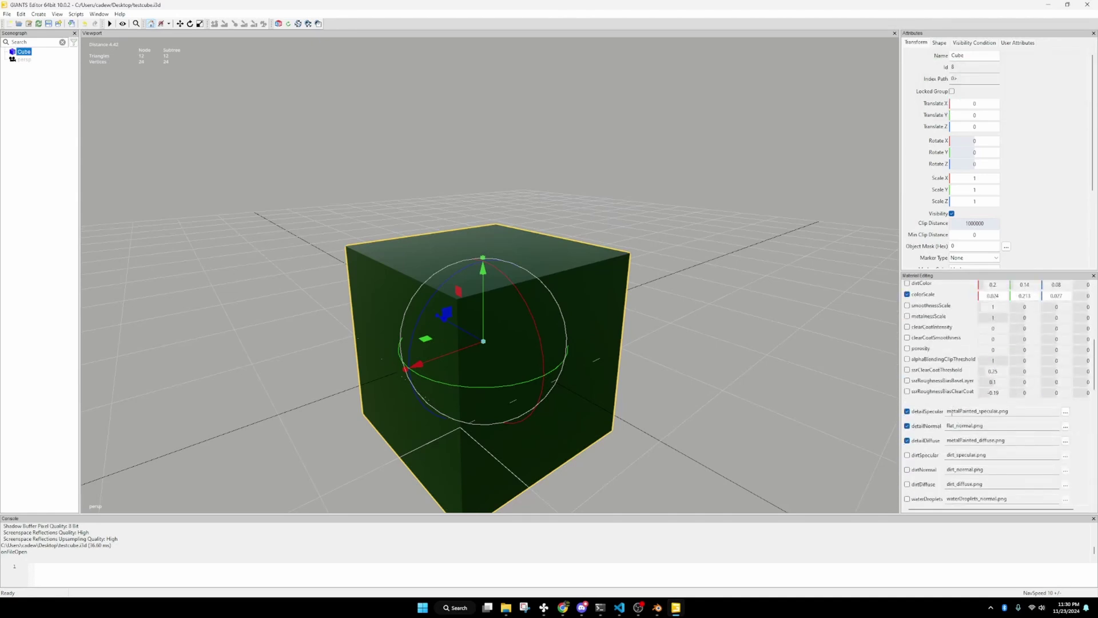
{"action": "right_click_drag", "start_coordinate": [793, 320], "coordinate": [787, 329]}
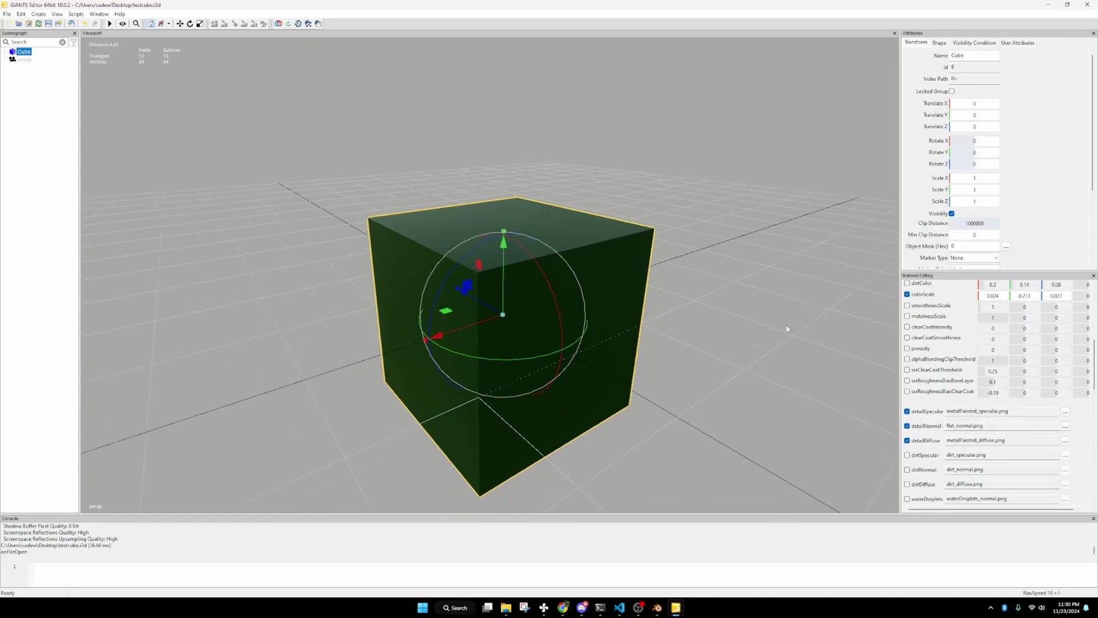
{"action": "scroll", "coordinate": [788, 329], "scroll_direction": "up", "scroll_amount": 5}
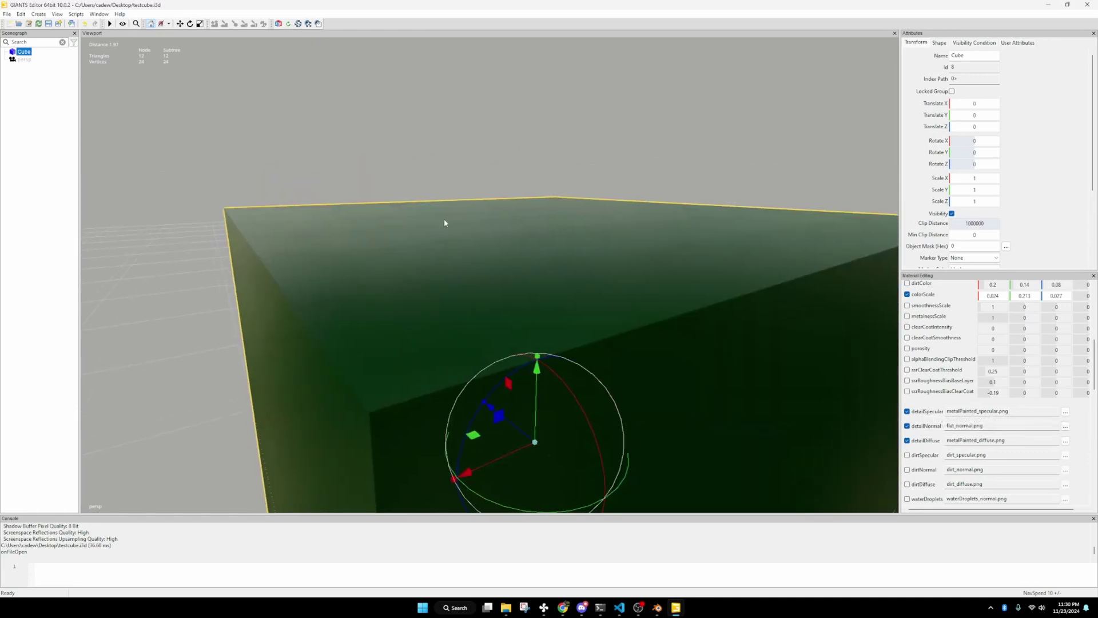
{"action": "scroll", "coordinate": [978, 352], "scroll_direction": "up", "scroll_amount": 10}
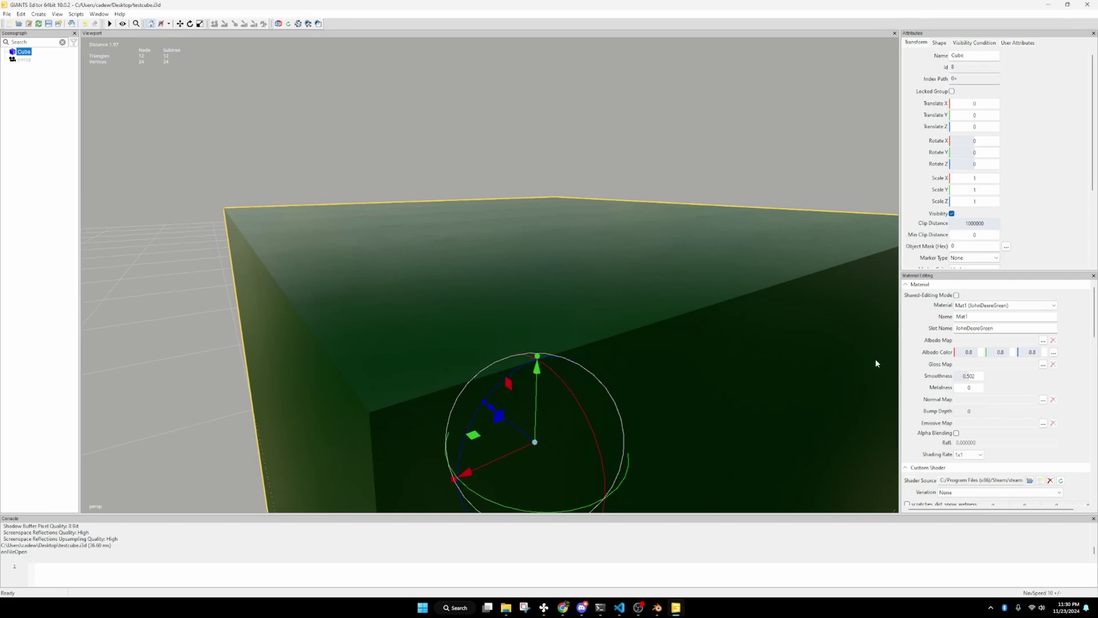
{"action": "scroll", "coordinate": [751, 249], "scroll_direction": "down", "scroll_amount": 5}
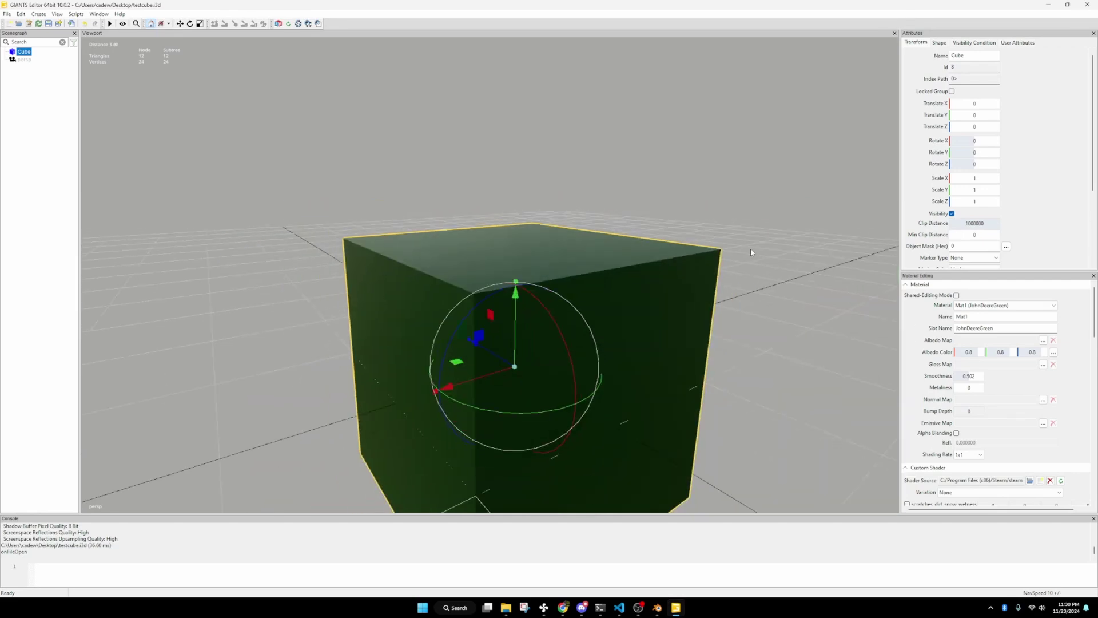
{"action": "mouse_move", "coordinate": [751, 248]}
{"action": "left_mouse_down", "text": "alt"}
{"action": "mouse_move", "coordinate": [754, 220]}
{"action": "mouse_move", "coordinate": [730, 253]}
{"action": "left_mouse_up", "text": "alt"}
{"action": "scroll", "coordinate": [754, 221], "scroll_direction": "up", "scroll_amount": 5}
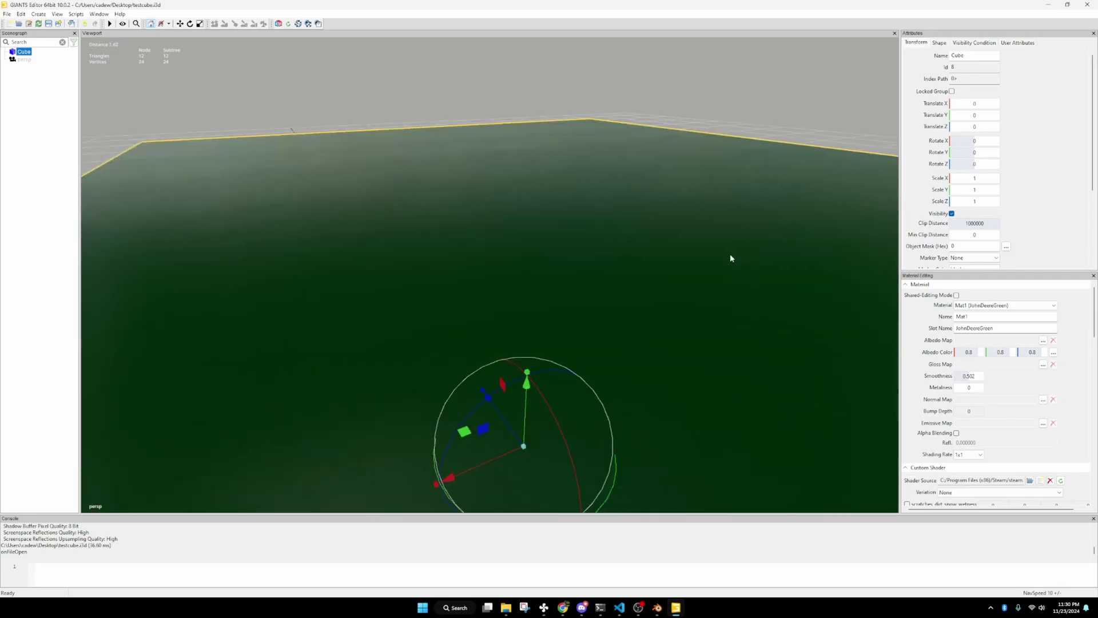
{"action": "scroll", "coordinate": [730, 252], "scroll_direction": "down", "scroll_amount": 3}
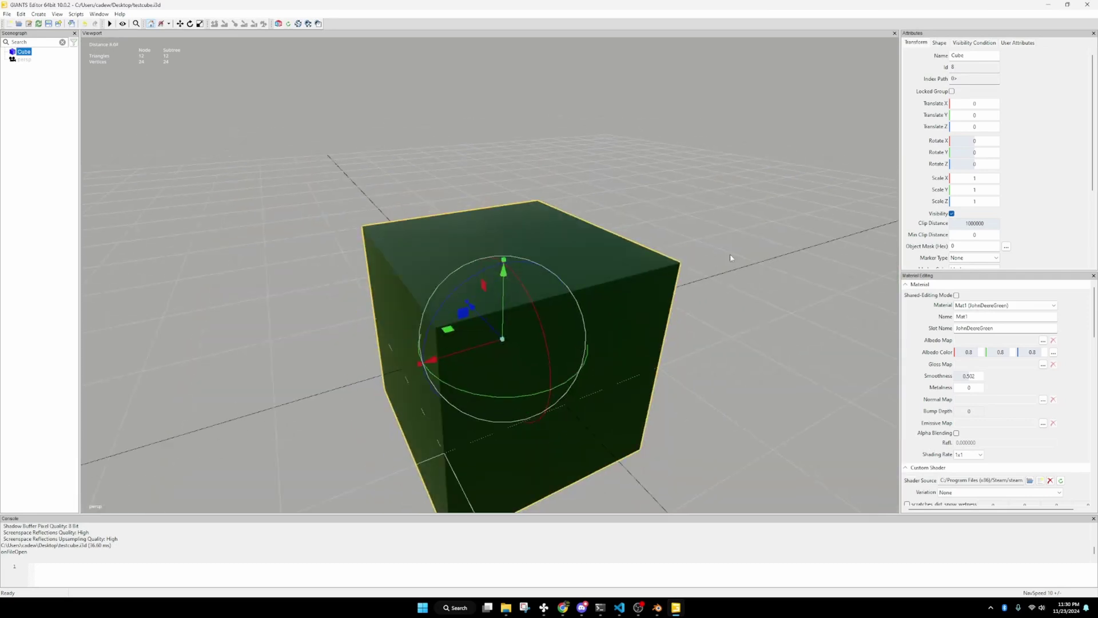